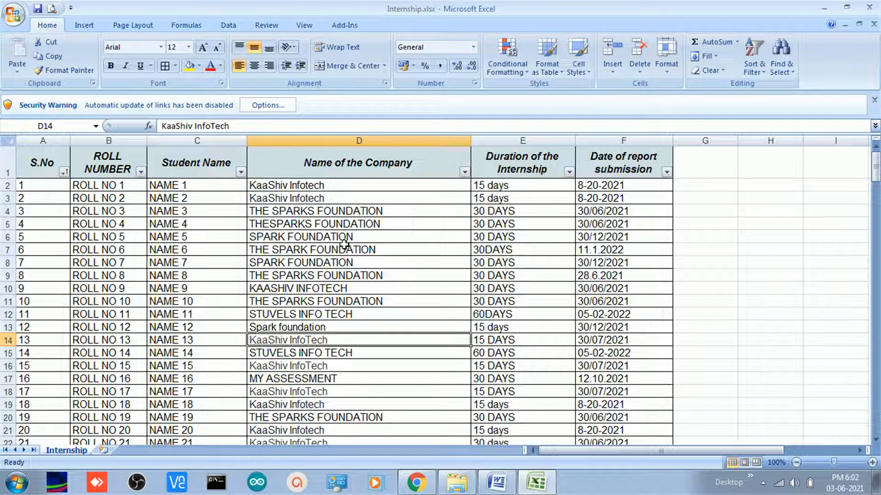
# Step: Switch to Chrome and view the Internship Test Table at the end of the IoT Lab Action Plan page
pyautogui.click(415, 481)
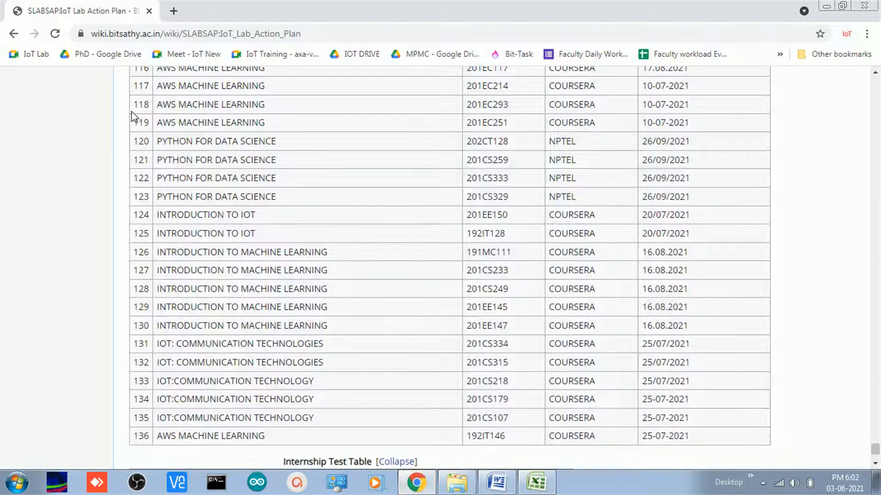
pyautogui.scroll(-5, 252, 173)
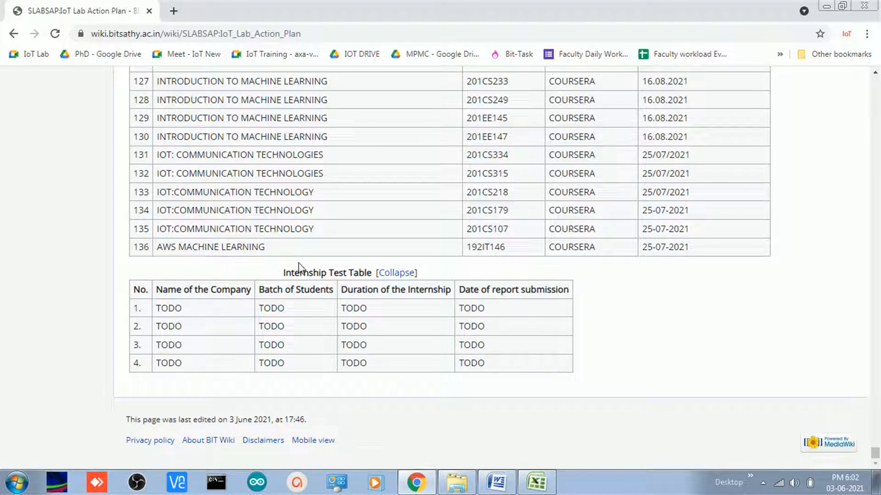
# Step: Switch to the Internship.xlsx workbook in Excel and copy the first 15 student records, cells A2:F16
pyautogui.click(537, 483)
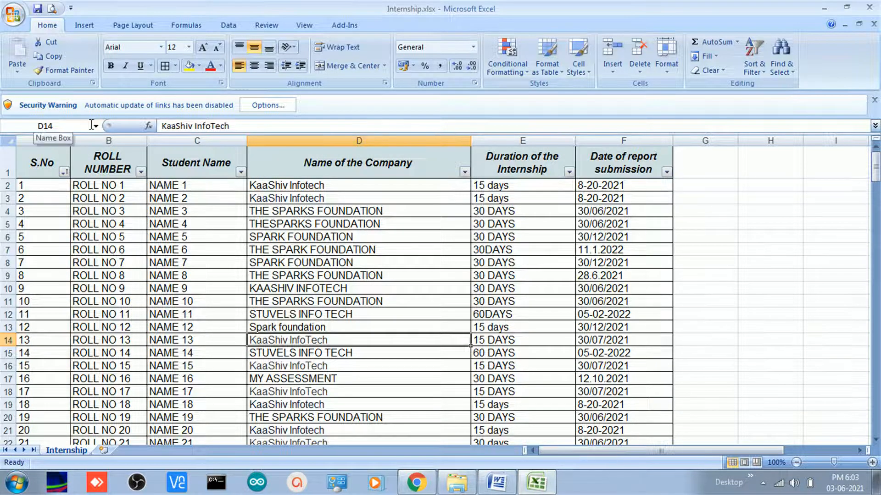
pyautogui.click(138, 315)
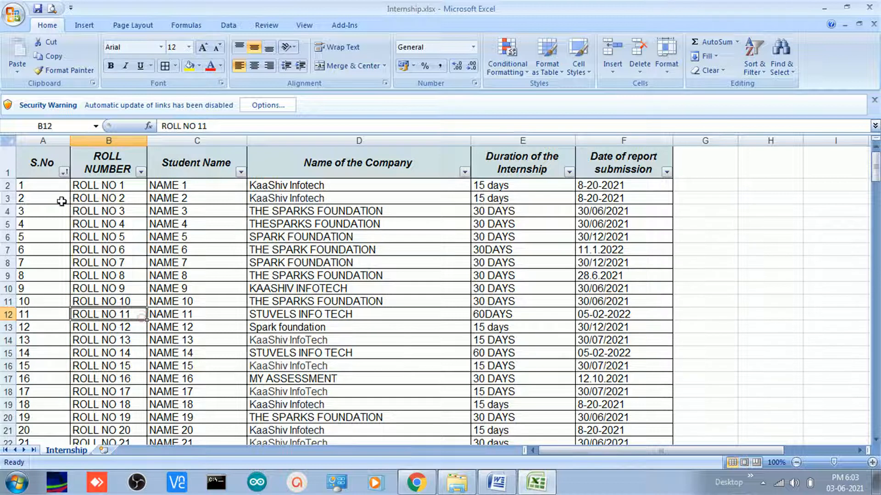
pyautogui.moveTo(37, 185); pyautogui.dragTo(623, 367)
pyautogui.hotkey('ctrl', 'c')
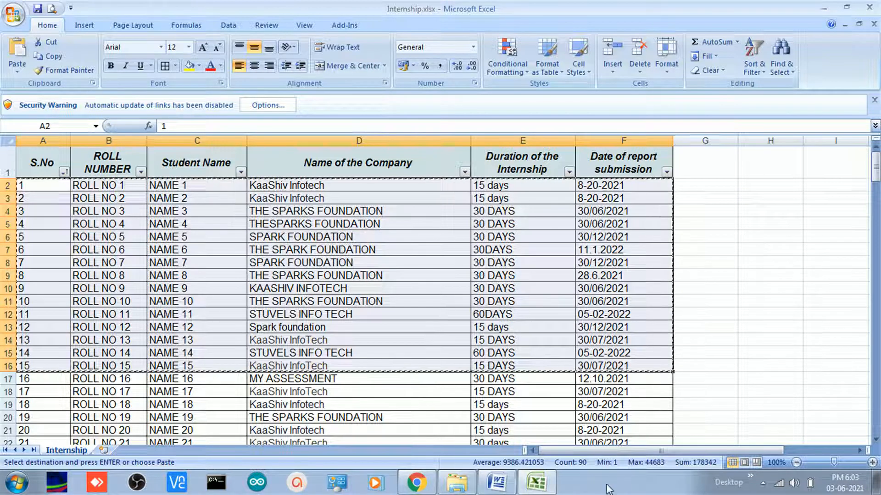
# Step: Switch to Internship.docx in Word and paste the copied student records on page 2
pyautogui.click(496, 481)
pyautogui.scroll(-5, 294, 255)
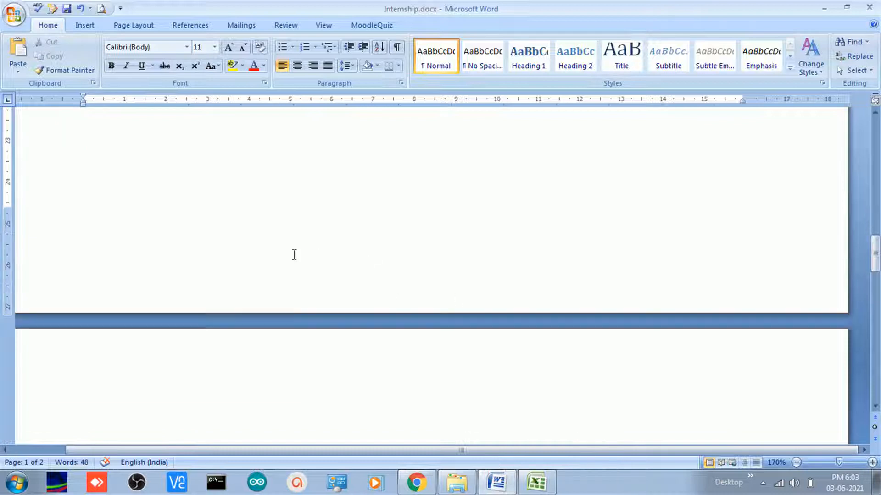
pyautogui.click(128, 376)
pyautogui.scroll(-5, 173, 378)
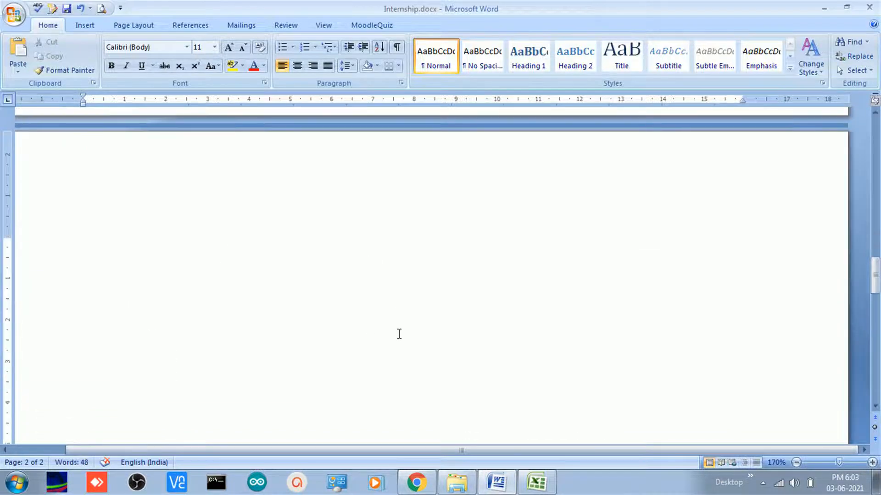
pyautogui.hotkey('ctrl', 'v')
# Step: Break the first record's serial number, ROLL NO 1 and NAME 1 onto separate lines, each starting with a pipe character
pyautogui.click(130, 244)
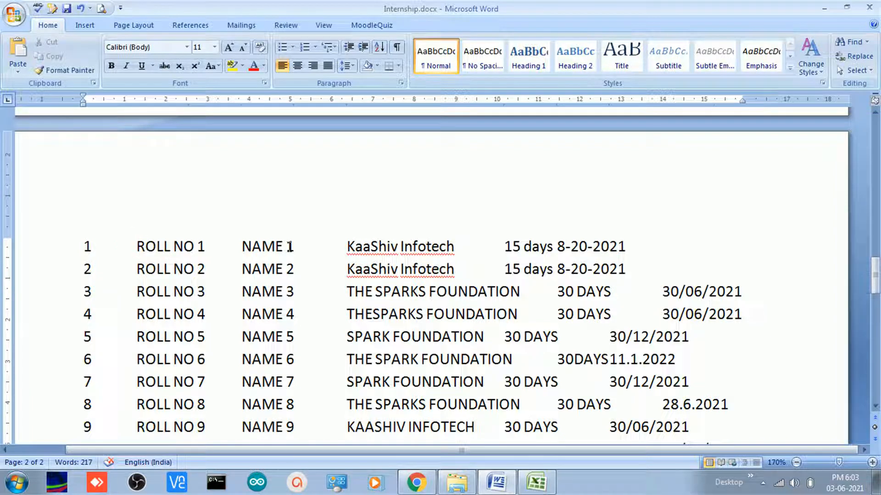
pyautogui.click(78, 250)
pyautogui.press('Right')
pyautogui.press('Return')
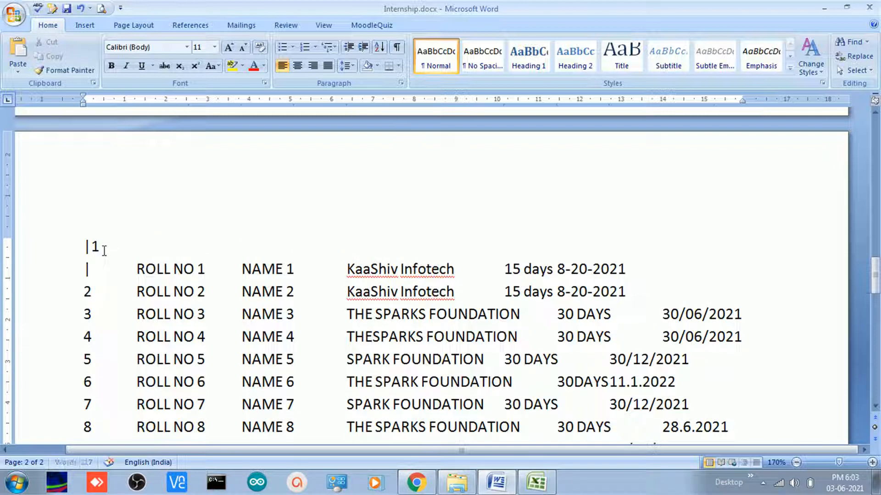
pyautogui.press('Delete')
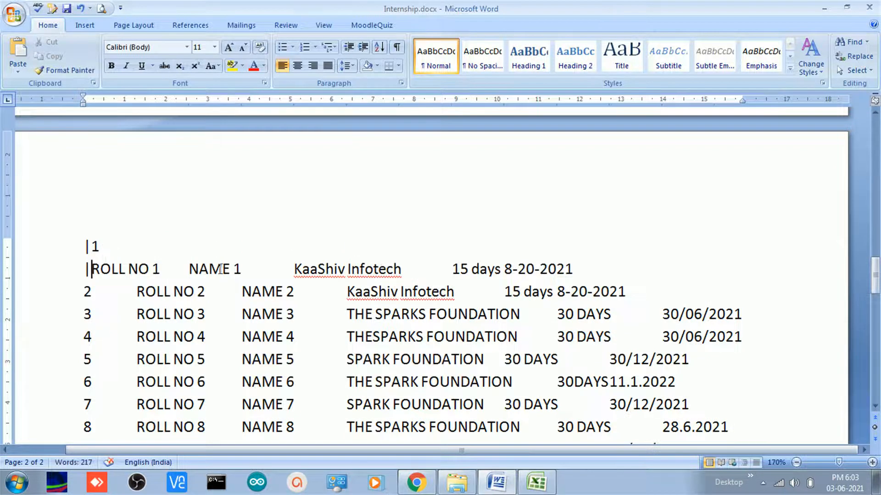
pyautogui.click(189, 266)
pyautogui.press('Return')
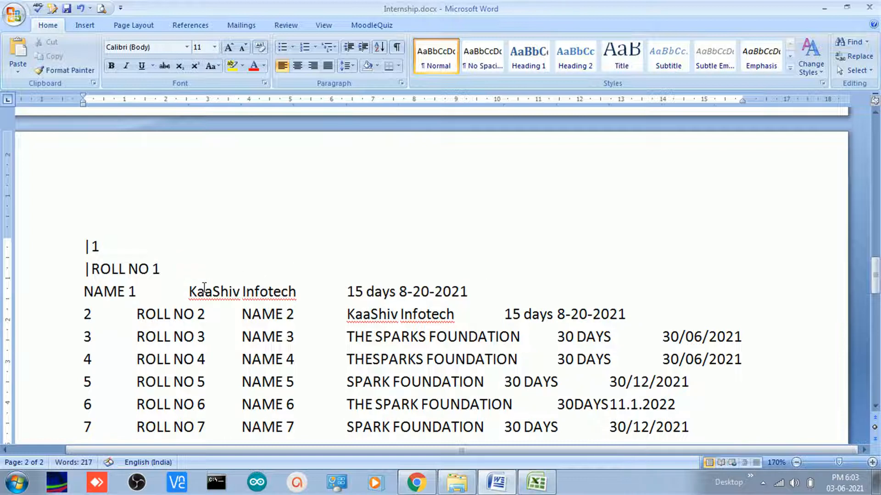
pyautogui.write('|')
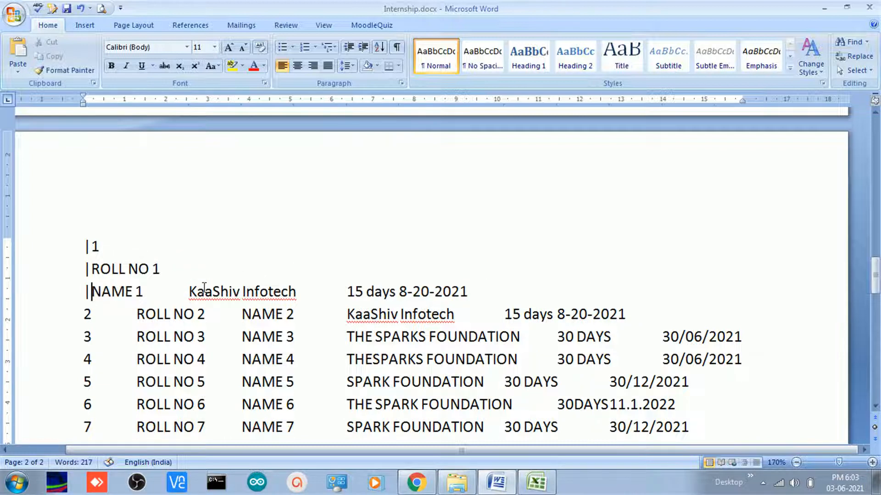
# Step: Review the Internship Test Table wikitable markup at the start of the Word document
pyautogui.scroll(15, 279, 280)
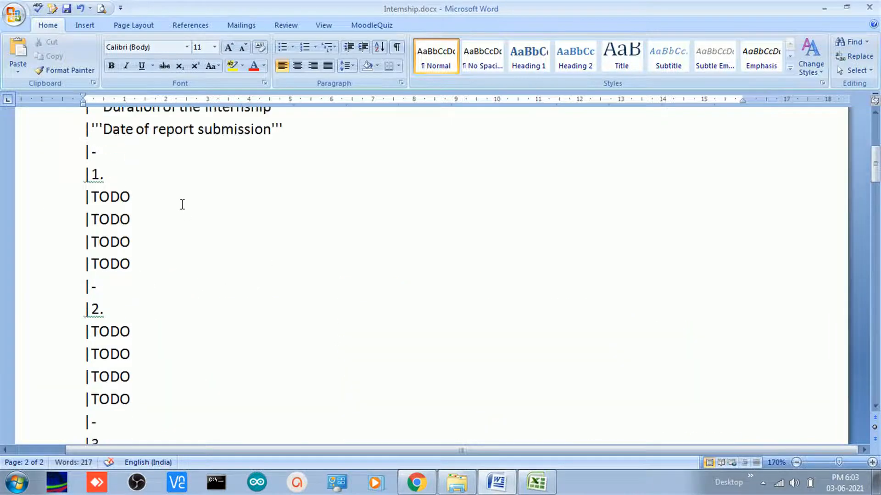
pyautogui.scroll(-3, 177, 212)
pyautogui.scroll(3, 152, 188)
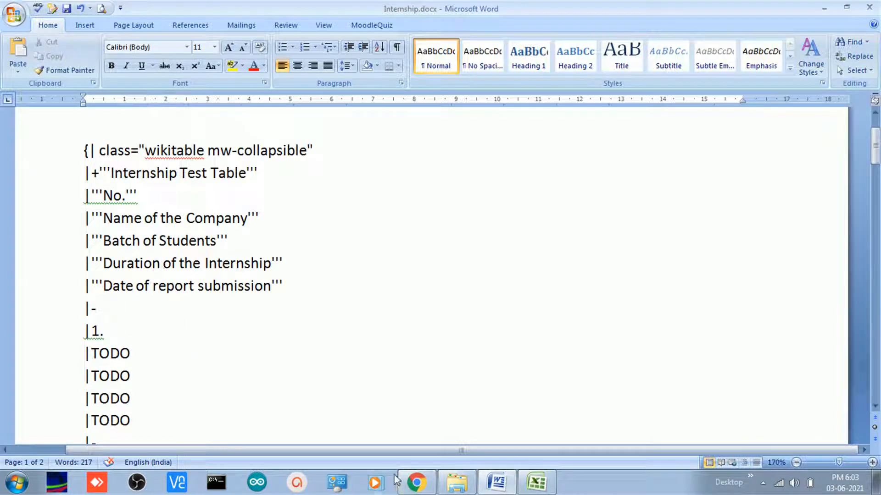
# Step: Switch to Chrome and open the IoT Lab Action Plan page's source for editing
pyautogui.click(417, 482)
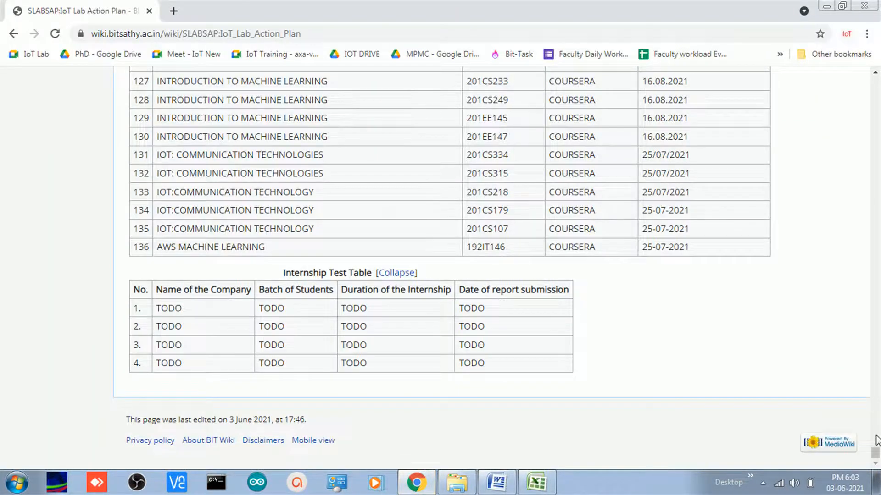
pyautogui.moveTo(875, 454); pyautogui.dragTo(875, 82)
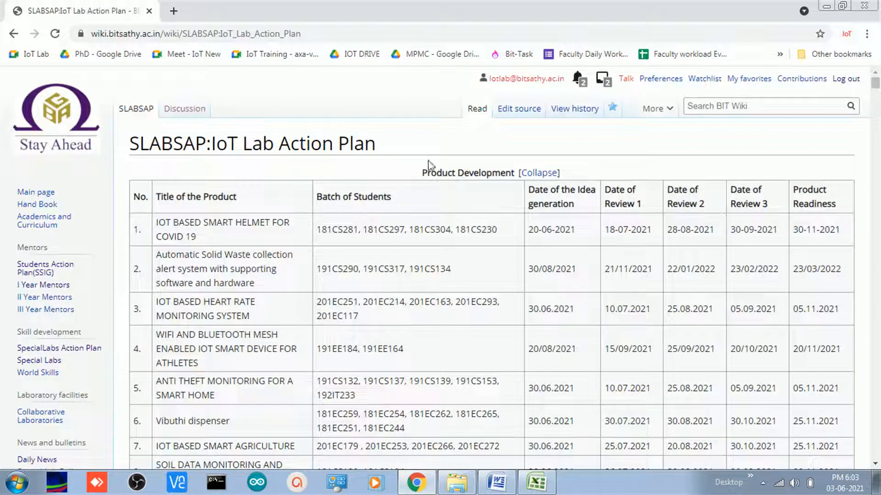
pyautogui.click(508, 110)
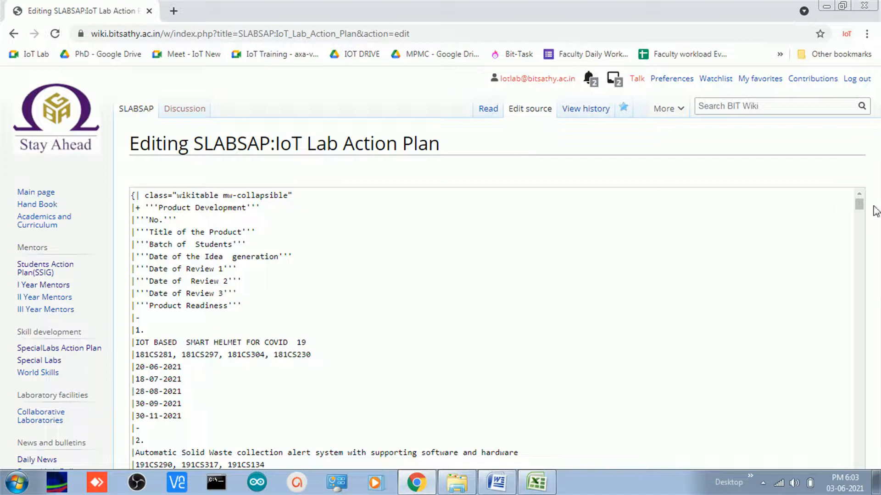
# Step: Examine the Internship Test Table's heading and TODO row markup near the end of the page source
pyautogui.scroll(-15, 851, 206)
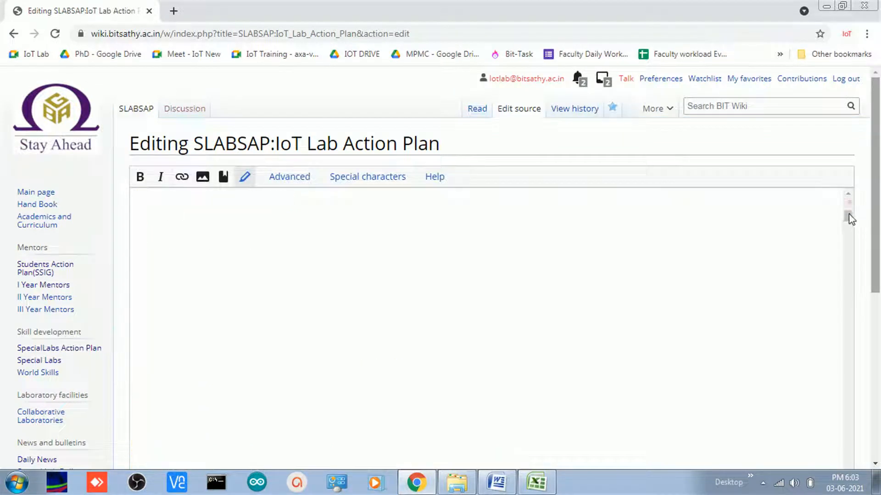
pyautogui.moveTo(876, 229); pyautogui.dragTo(879, 326)
pyautogui.scroll(15, 373, 275)
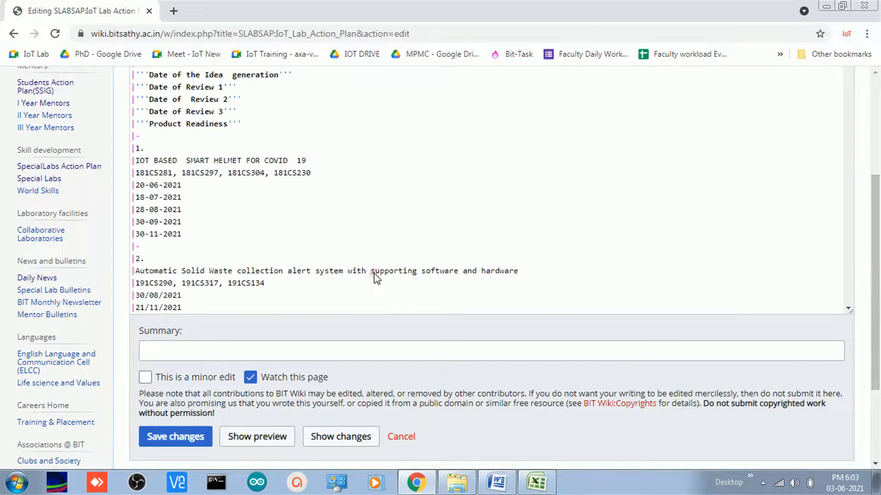
pyautogui.scroll(3, 374, 273)
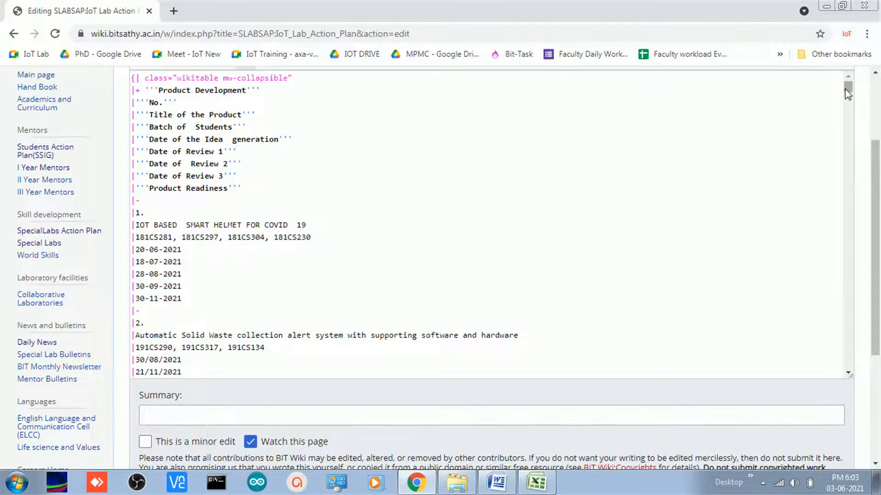
pyautogui.moveTo(847, 91); pyautogui.dragTo(850, 369)
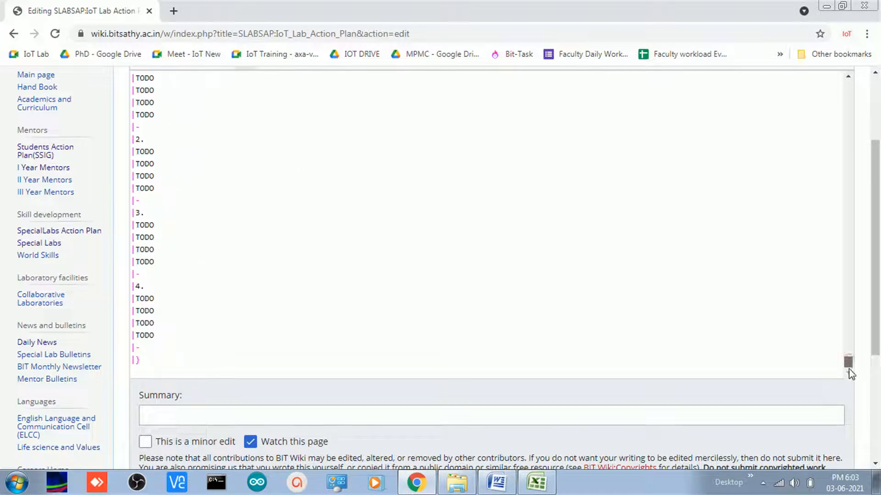
pyautogui.scroll(7, 161, 221)
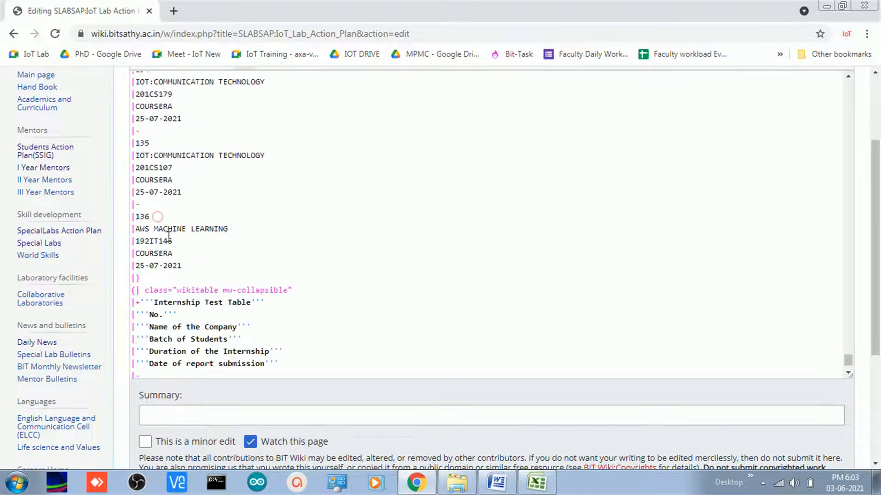
pyautogui.scroll(-3, 185, 304)
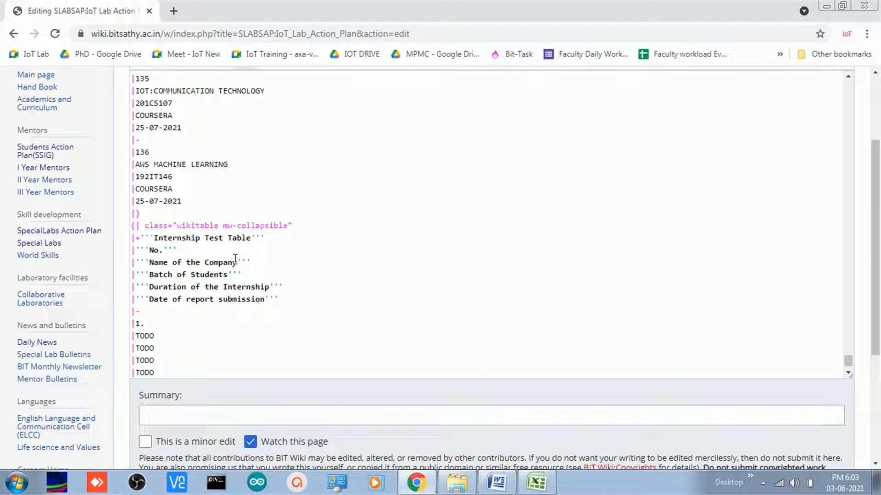
pyautogui.scroll(-1, 168, 268)
pyautogui.scroll(-5, 138, 294)
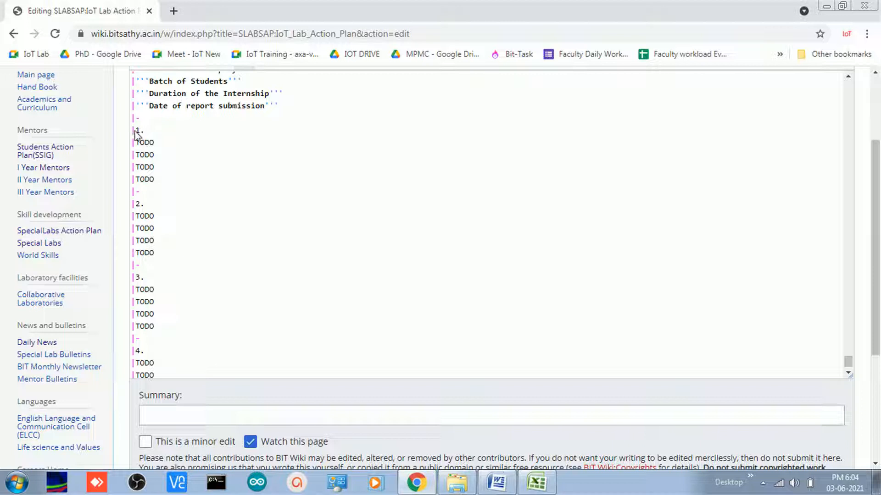
# Step: Select the Internship Test Table's source from row 1 through the first TODO of row 4
pyautogui.click(136, 130)
pyautogui.keyDown('shift'); pyautogui.click(173, 362); pyautogui.keyUp('shift')
pyautogui.scroll(-2, 193, 289)
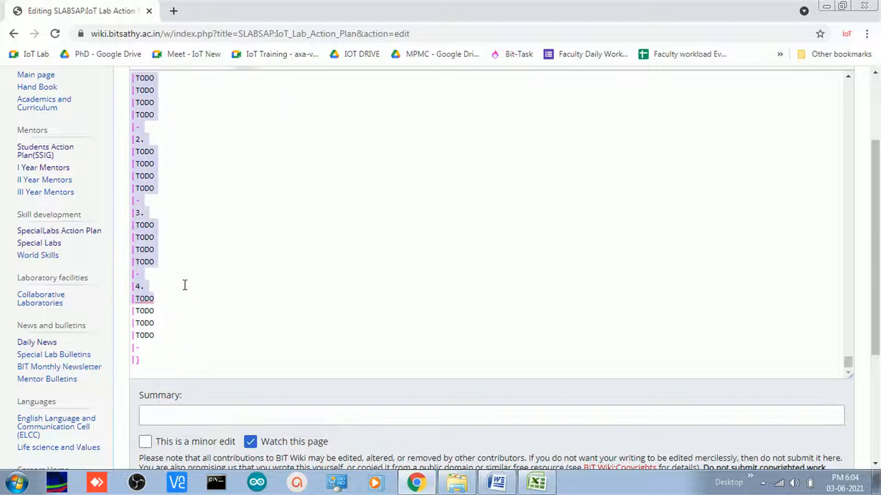
# Step: Switch to the Word document and select the wikitable's closing markup line while reviewing its rows
pyautogui.click(513, 480)
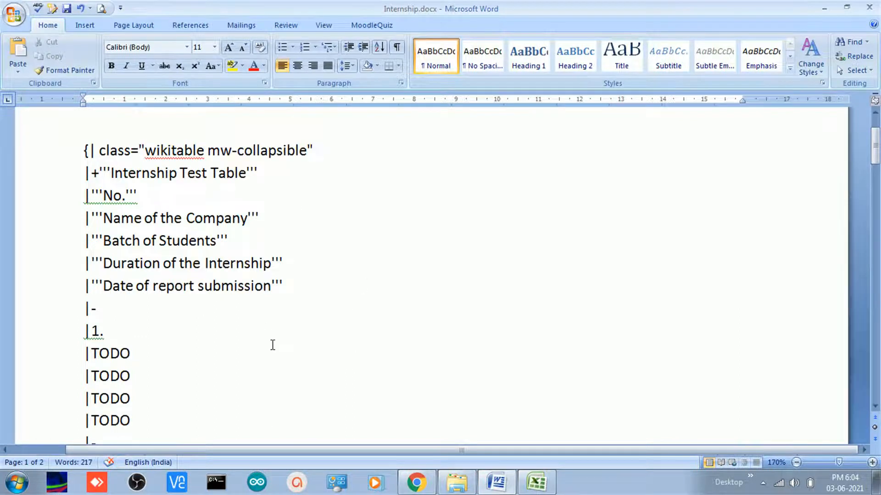
pyautogui.scroll(-7, 274, 342)
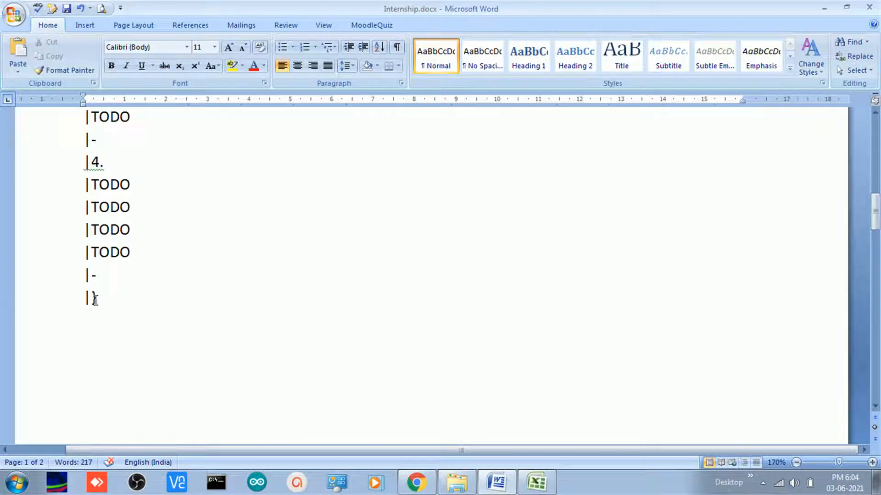
pyautogui.tripleClick(98, 298)
pyautogui.scroll(2, 118, 244)
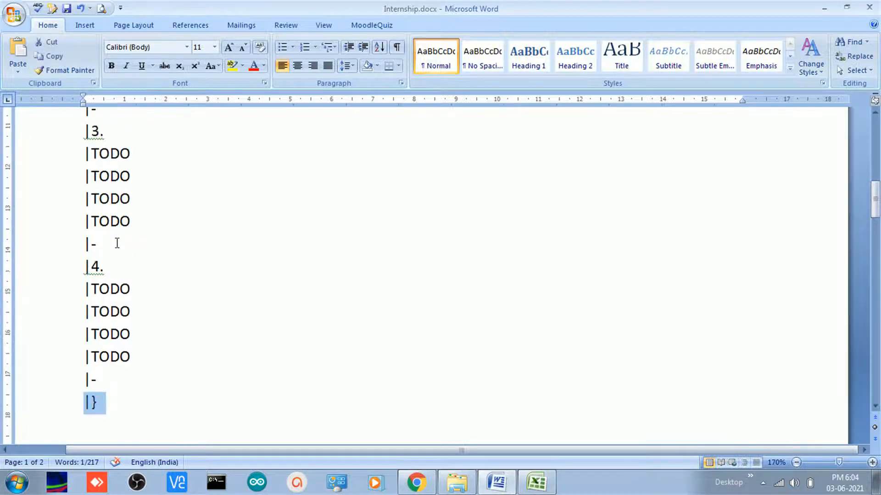
# Step: Switch to the Internship workbook in Excel, clear the pending copy and insert an empty column before ROLL NUMBER
pyautogui.click(536, 481)
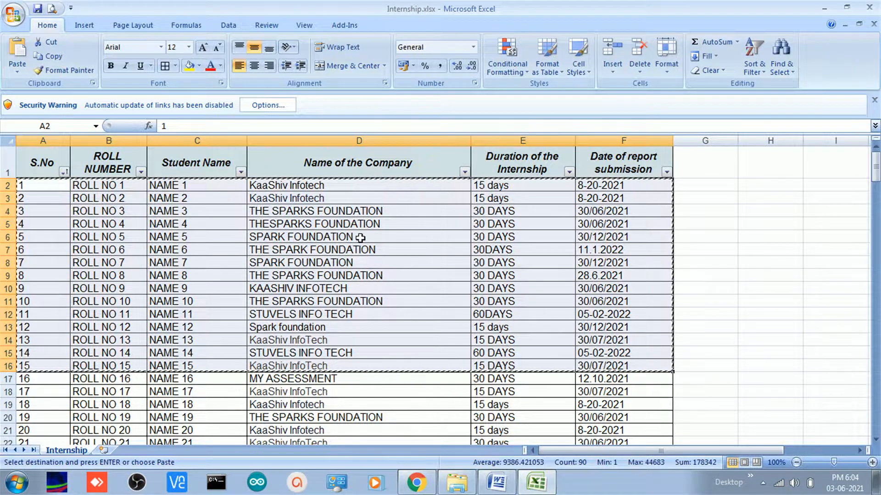
pyautogui.click(771, 263)
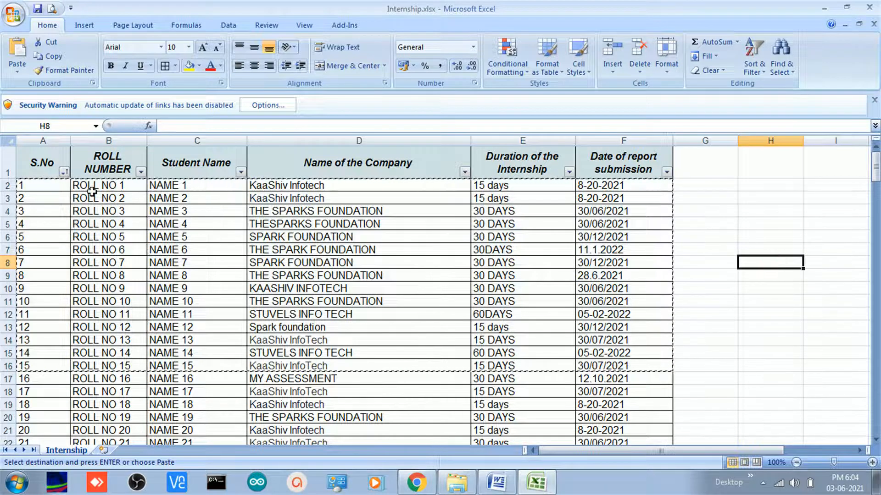
pyautogui.click(100, 136)
pyautogui.rightClick(100, 135)
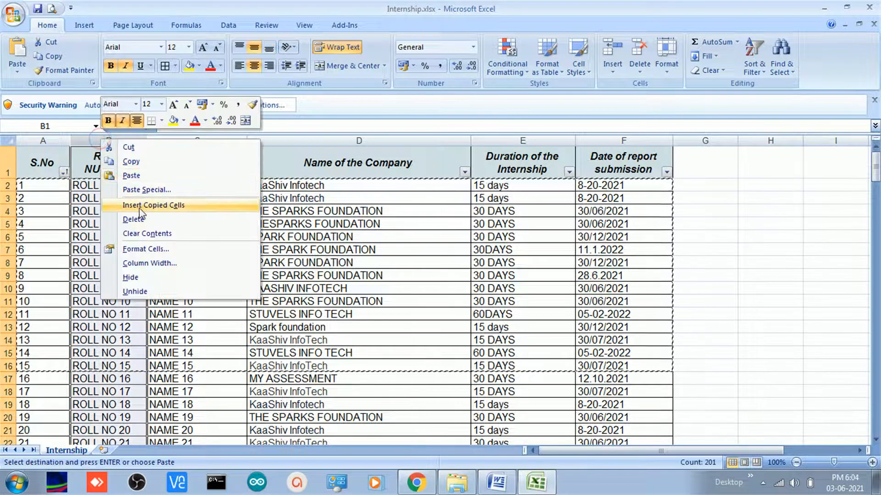
pyautogui.press('Escape')
pyautogui.press('Escape')
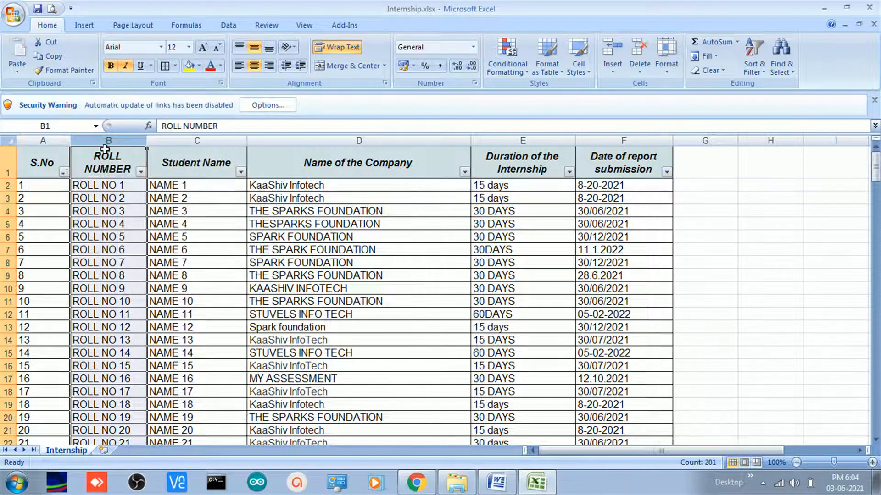
pyautogui.rightClick(102, 141)
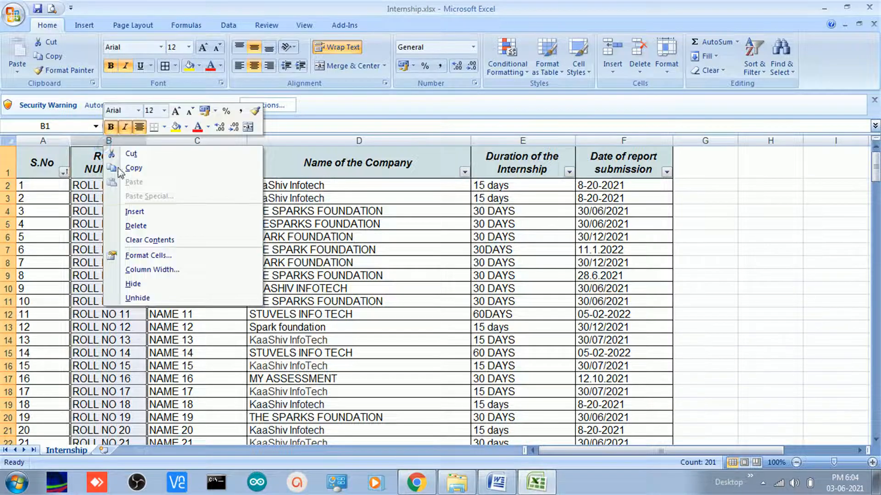
pyautogui.click(133, 213)
# Step: Enter No as the header of the empty column B in cell B1
pyautogui.click(96, 163)
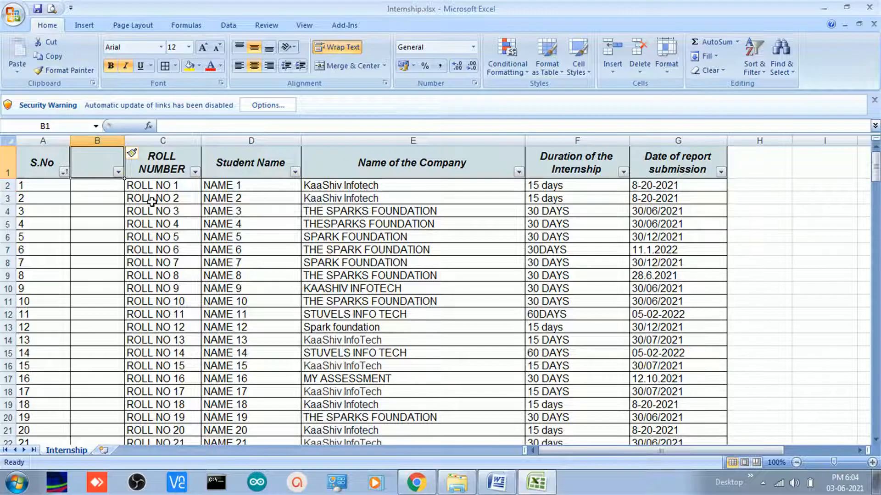
pyautogui.write('No')
pyautogui.press('Return')
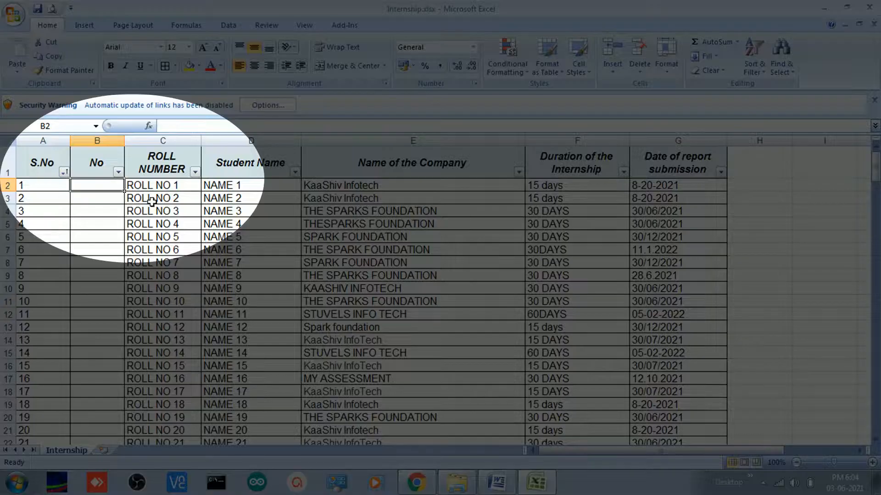
# Step: Enter the formula =CONCATENATE("|",A2) in cell B2 to prefix the serial number with a pipe
pyautogui.write('=')
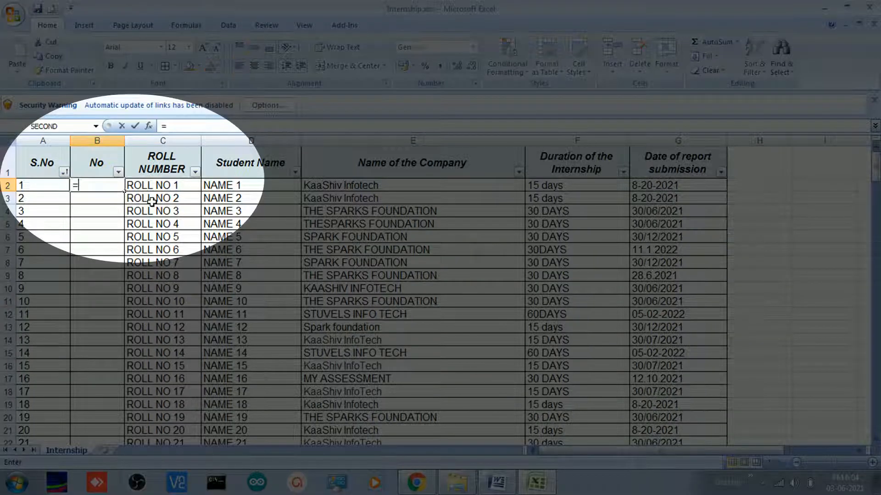
pyautogui.write('con')
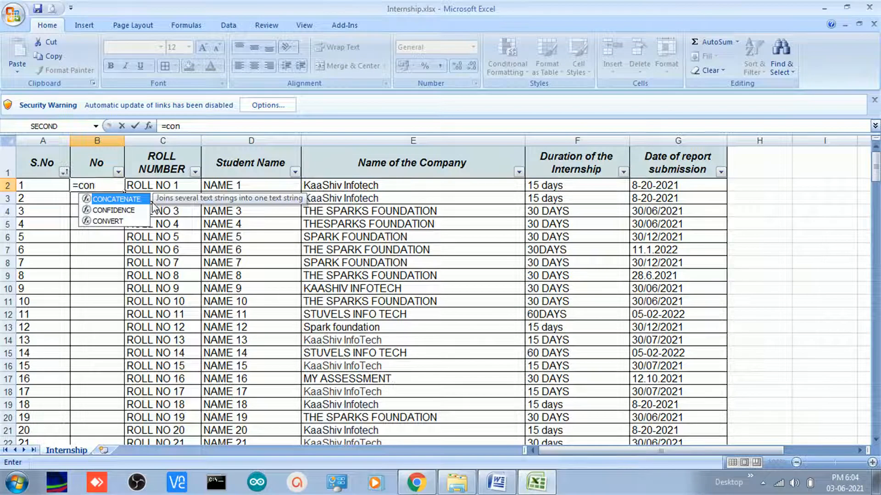
pyautogui.write('cat')
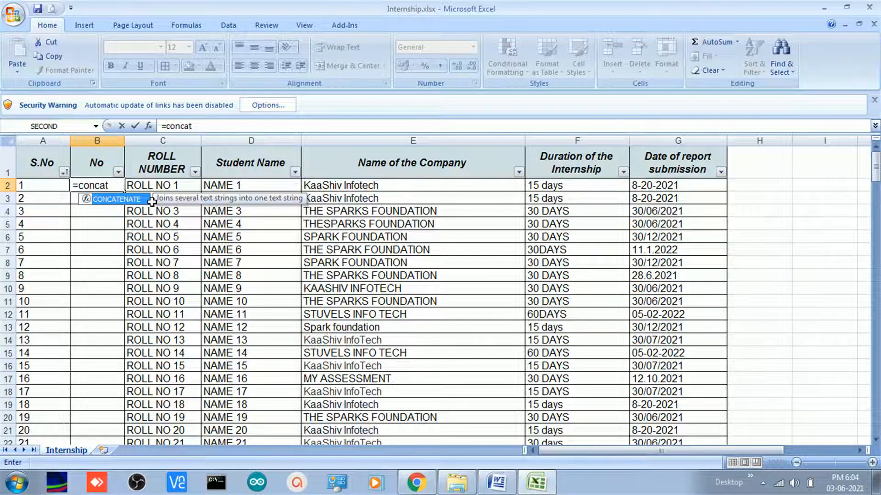
pyautogui.write('ena')
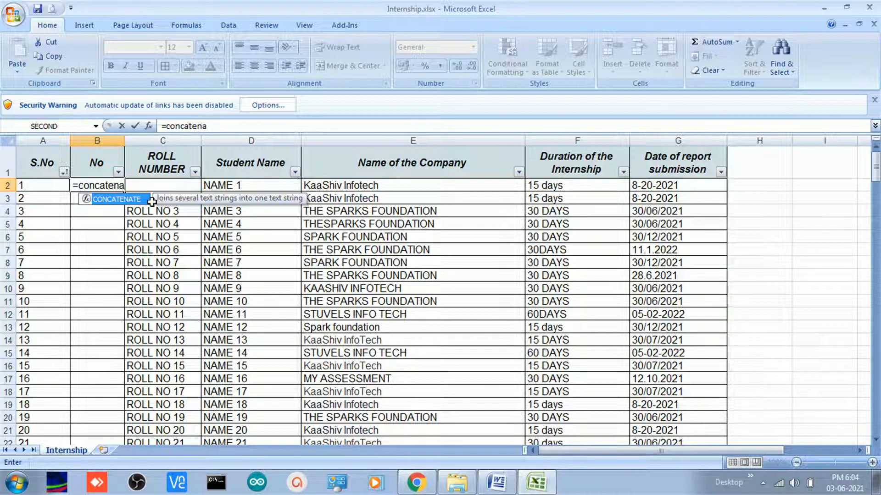
pyautogui.write('te')
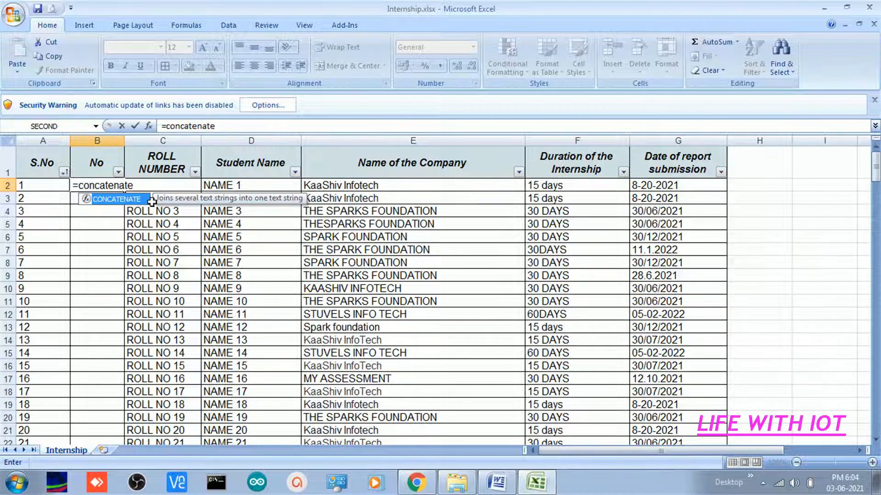
pyautogui.write('(')
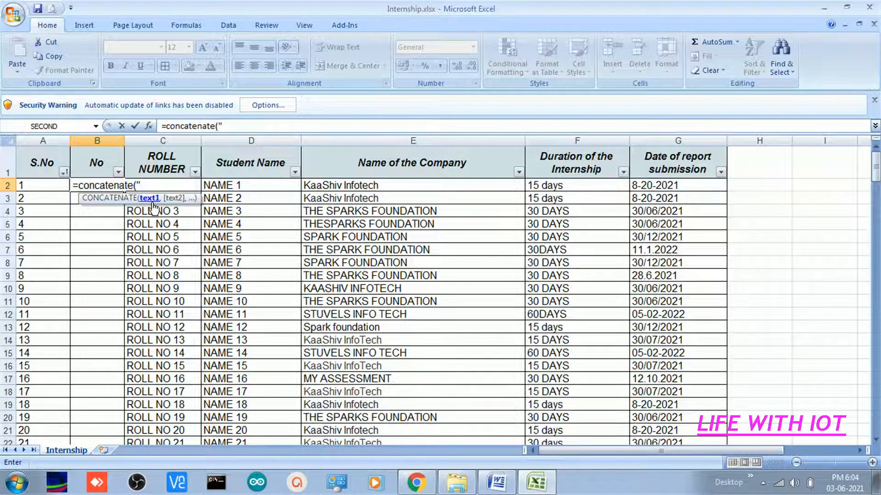
pyautogui.write('"|",')
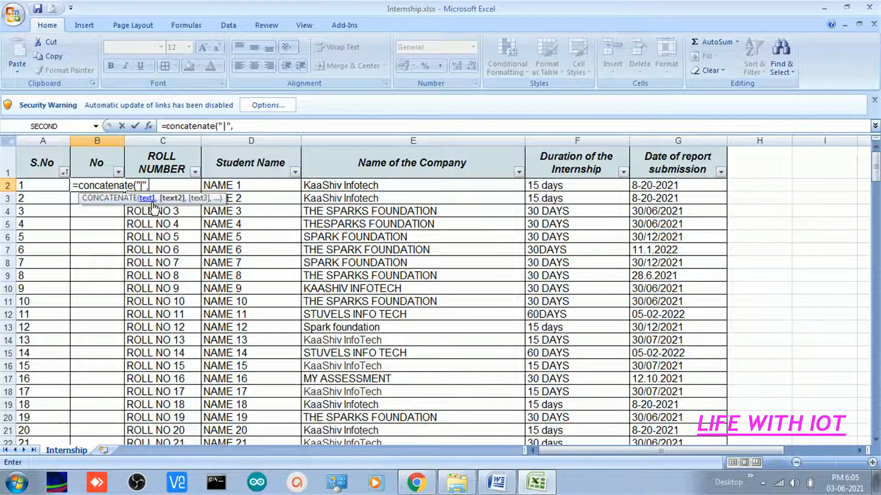
pyautogui.click(36, 185)
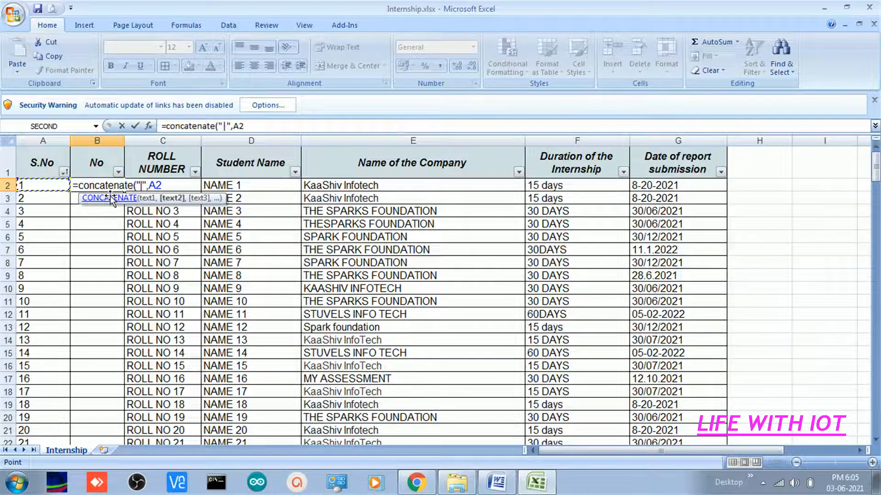
pyautogui.write(')')
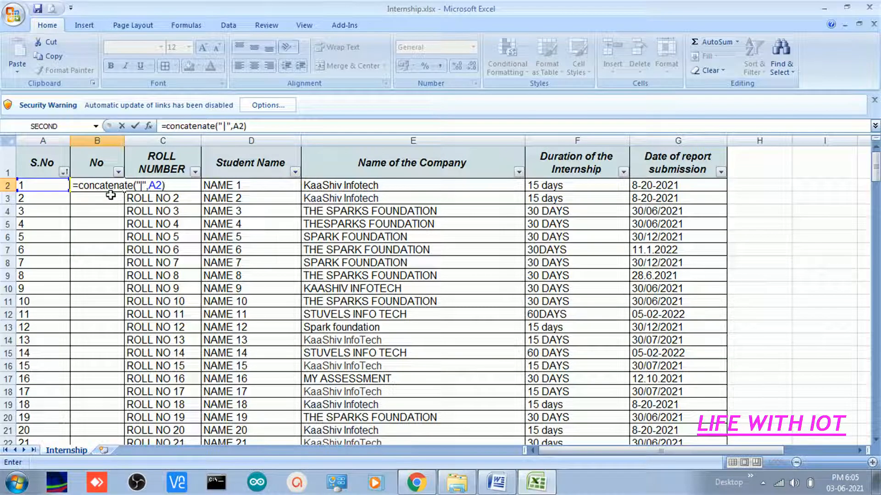
pyautogui.press('Return')
pyautogui.click(73, 185)
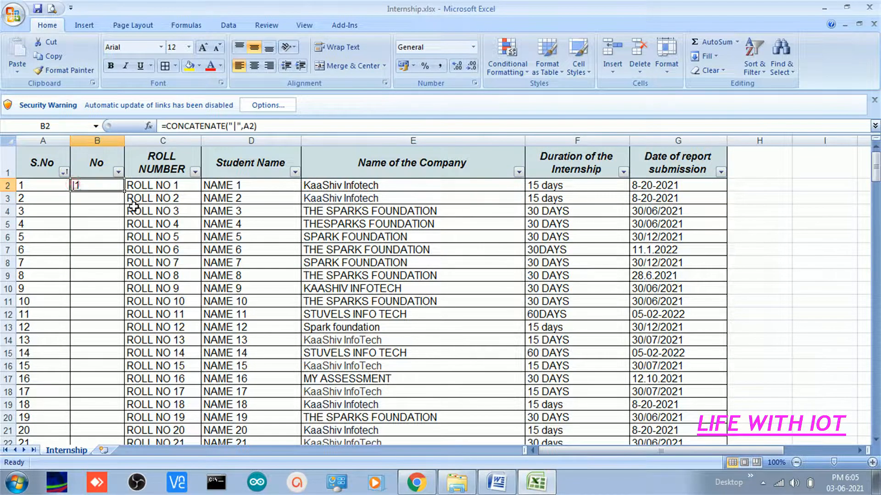
# Step: Fill the B2 formula down the No column to row 201 and check the last record
pyautogui.scroll(3, 122, 205)
pyautogui.scroll(2, 125, 209)
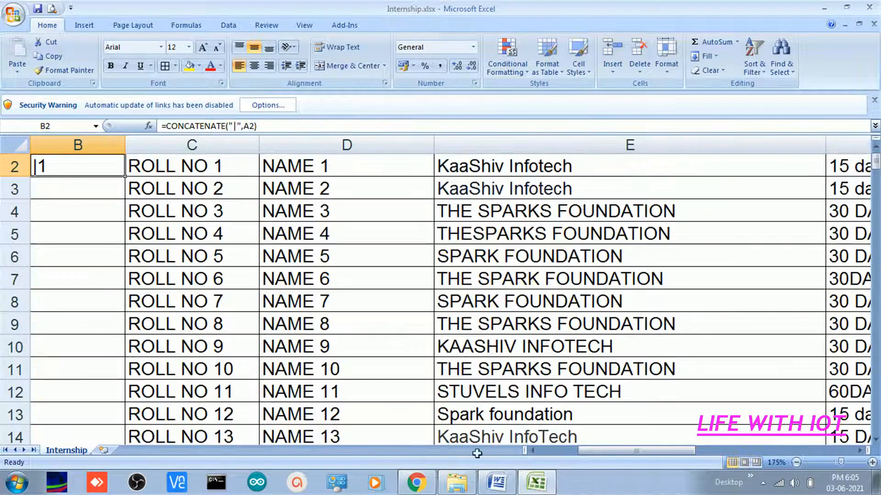
pyautogui.moveTo(605, 452); pyautogui.dragTo(546, 450)
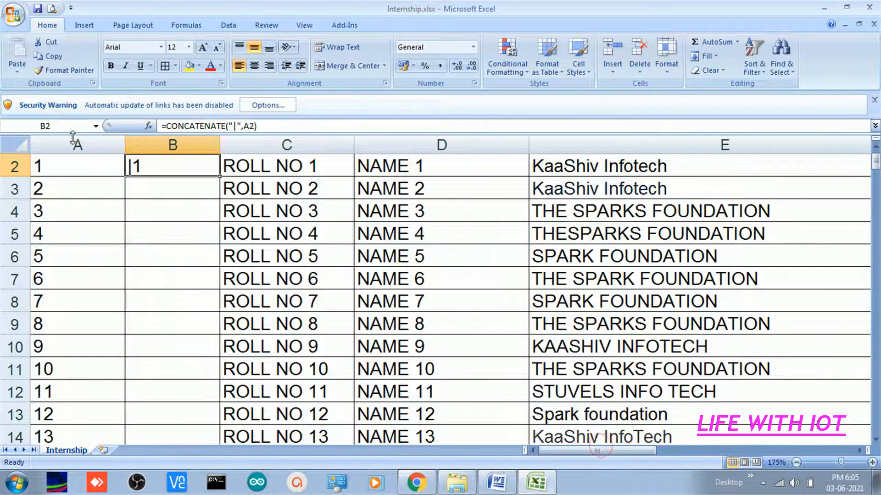
pyautogui.moveTo(220, 177); pyautogui.dragTo(221, 177)
pyautogui.doubleClick(221, 177)
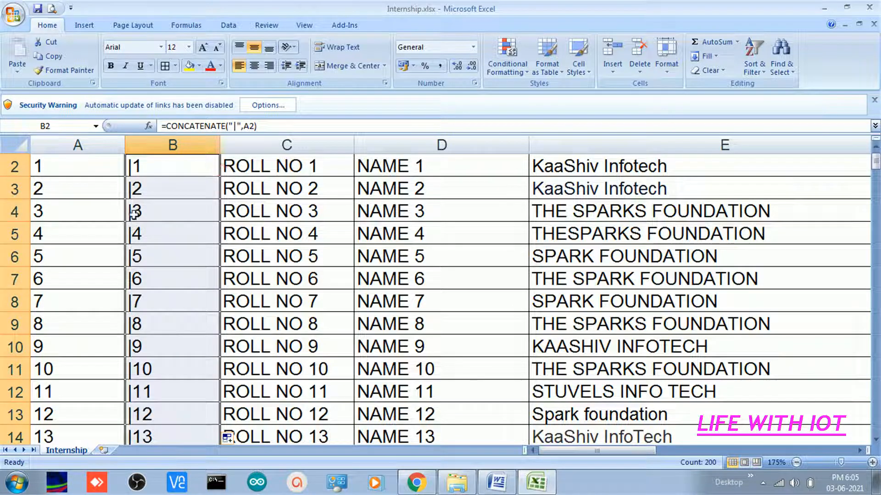
pyautogui.click(156, 170)
pyautogui.hotkey('ctrl', 'Down')
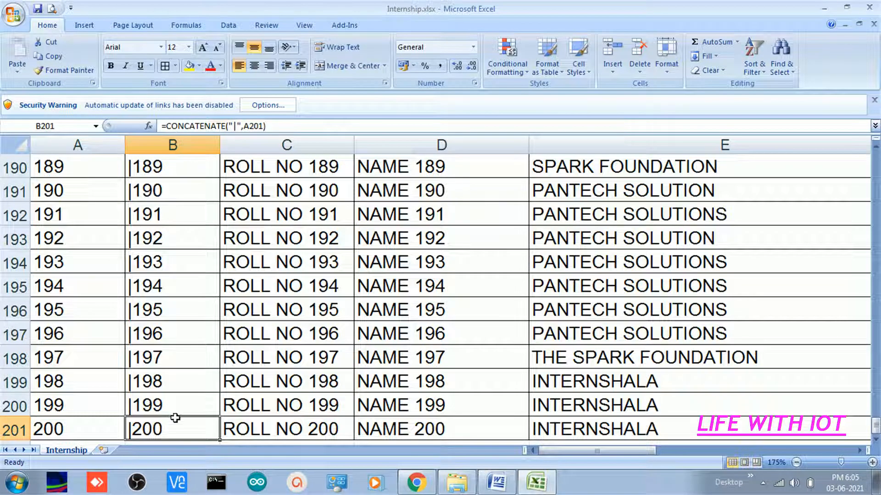
pyautogui.hotkey('ctrl', 'Up')
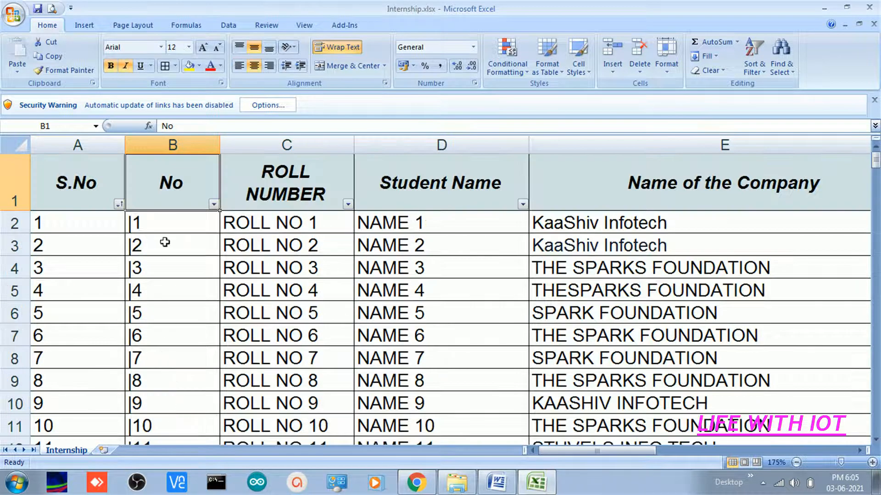
# Step: Copy B2:B201 and paste it over itself as values only, replacing the CONCATENATE formulas, and clear the pending copy
pyautogui.click(156, 229)
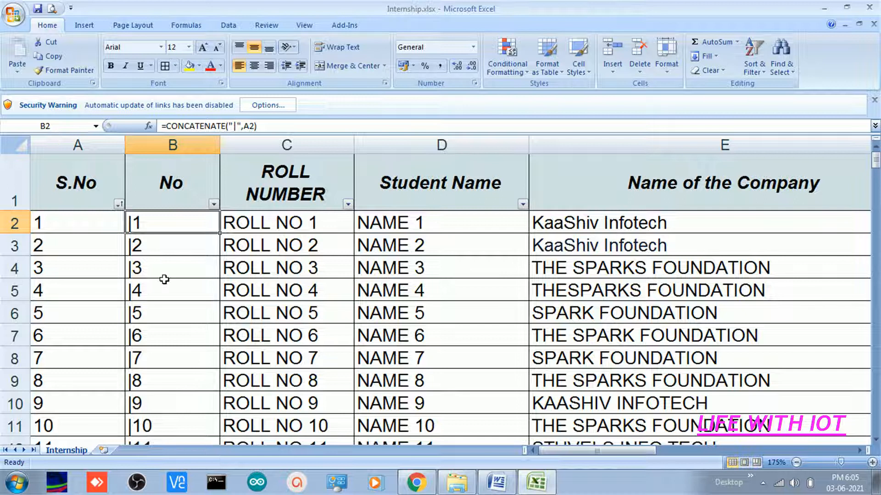
pyautogui.hotkey('ctrl', 'shift', 'Down')
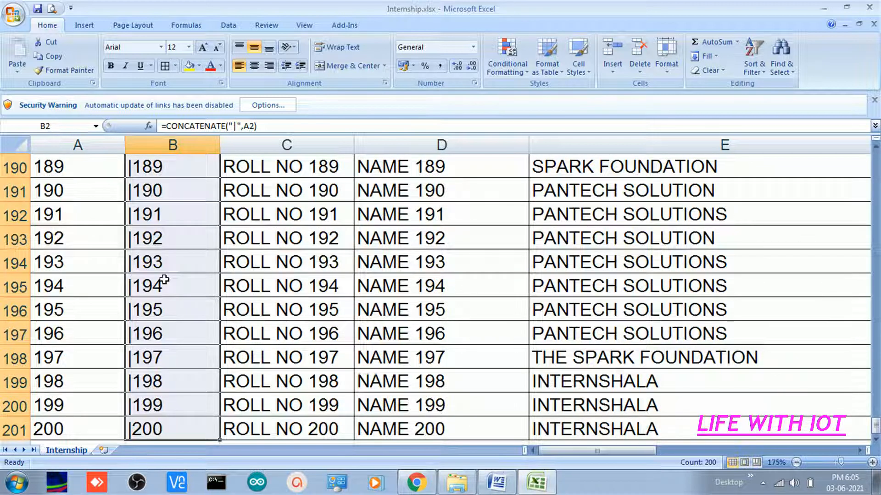
pyautogui.hotkey('ctrl', 'c')
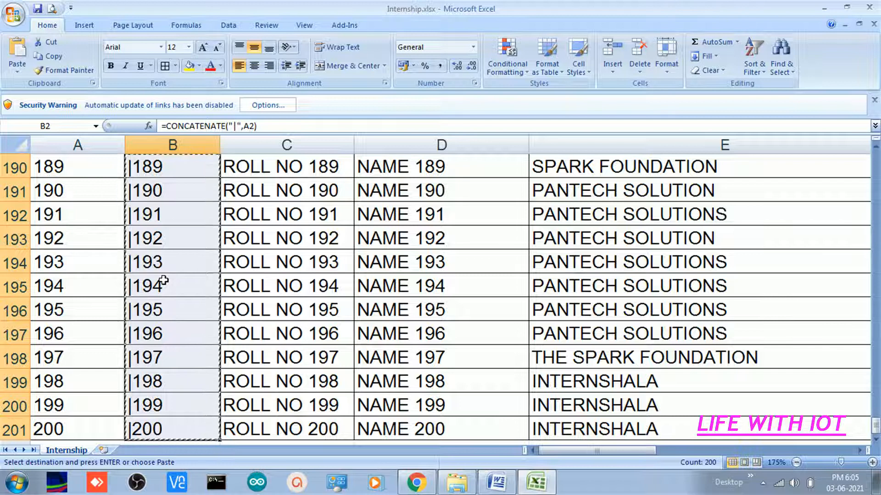
pyautogui.rightClick(165, 191)
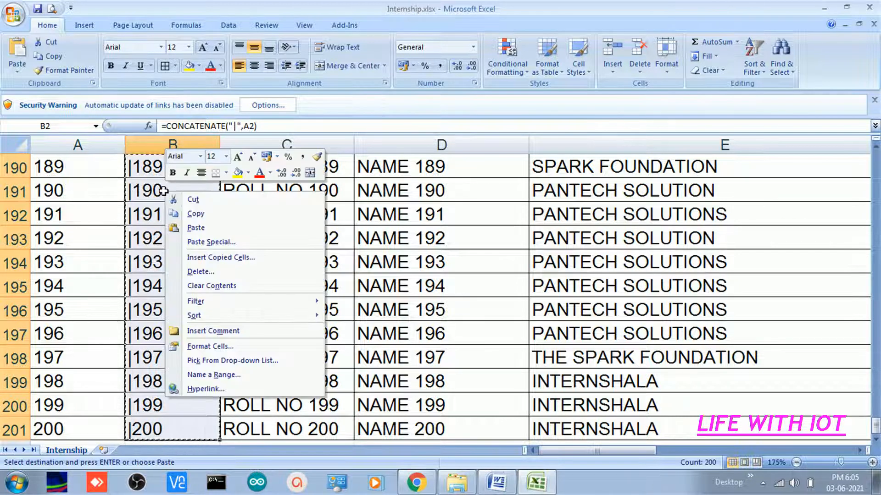
pyautogui.click(207, 243)
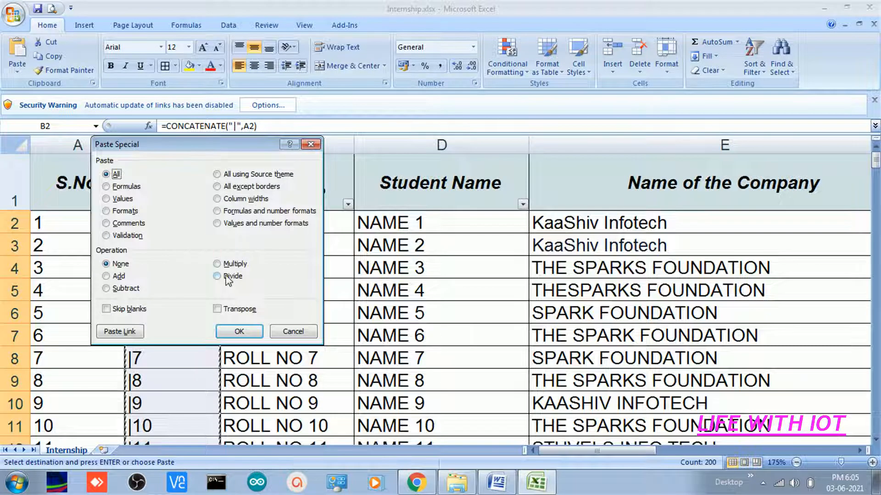
pyautogui.click(122, 199)
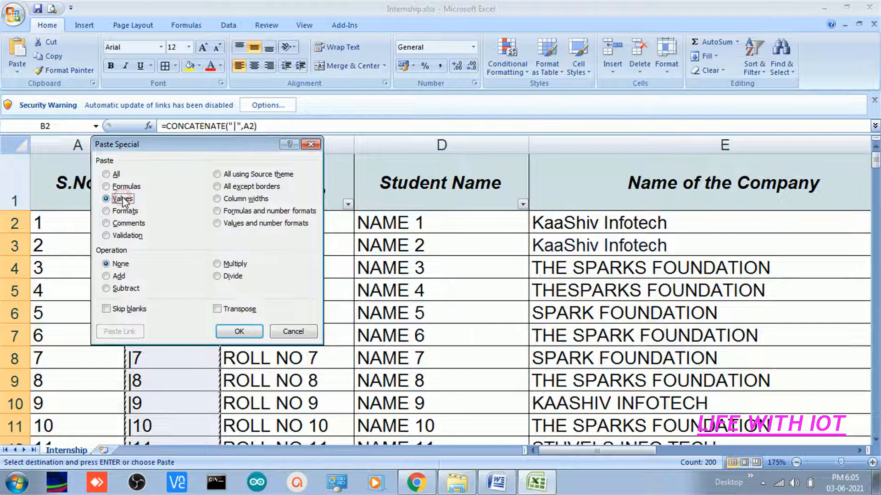
pyautogui.click(237, 331)
pyautogui.click(177, 230)
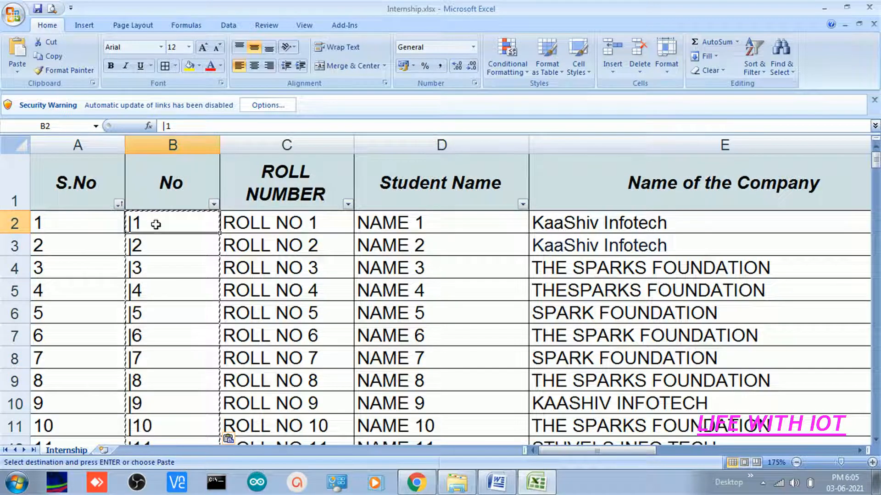
pyautogui.click(166, 263)
pyautogui.press('Escape')
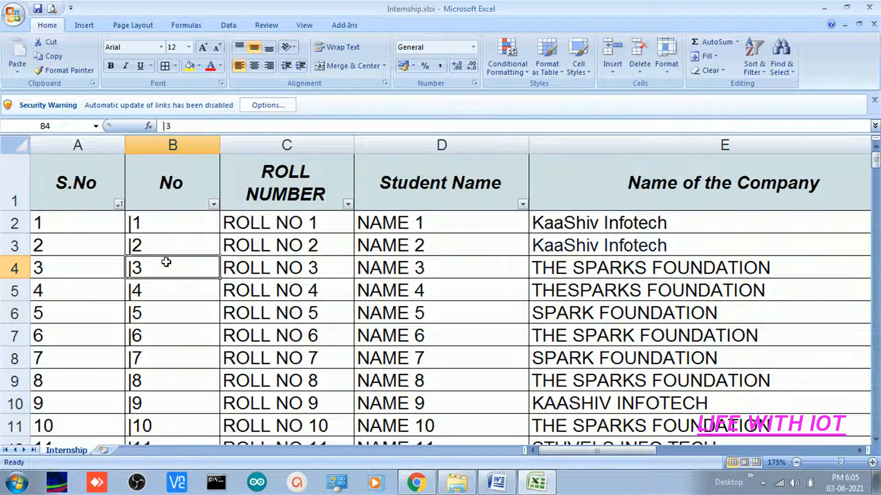
# Step: Hide the S.No column A
pyautogui.rightClick(89, 146)
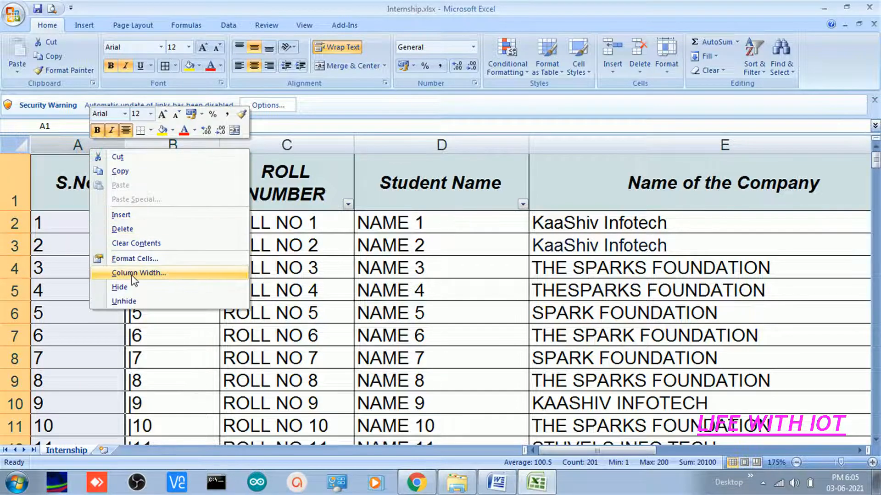
pyautogui.click(120, 288)
pyautogui.click(86, 227)
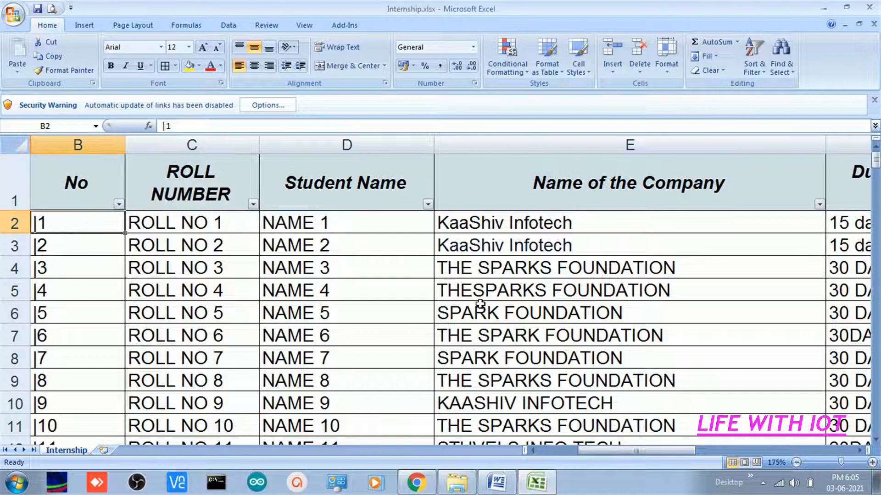
# Step: Enter a hyphen in cell H2 beside the report submission dates and fill it down column H for all records
pyautogui.scroll(-4, 479, 304)
pyautogui.scroll(-1, 479, 303)
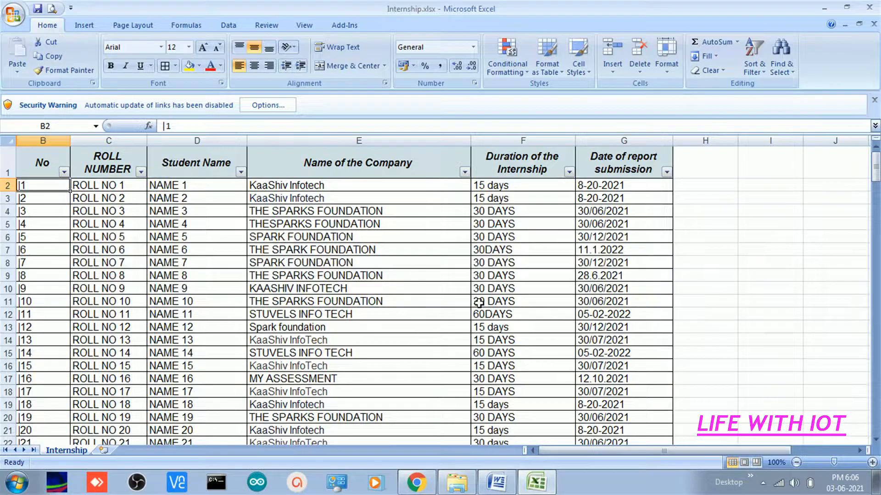
pyautogui.click(712, 161)
pyautogui.click(702, 184)
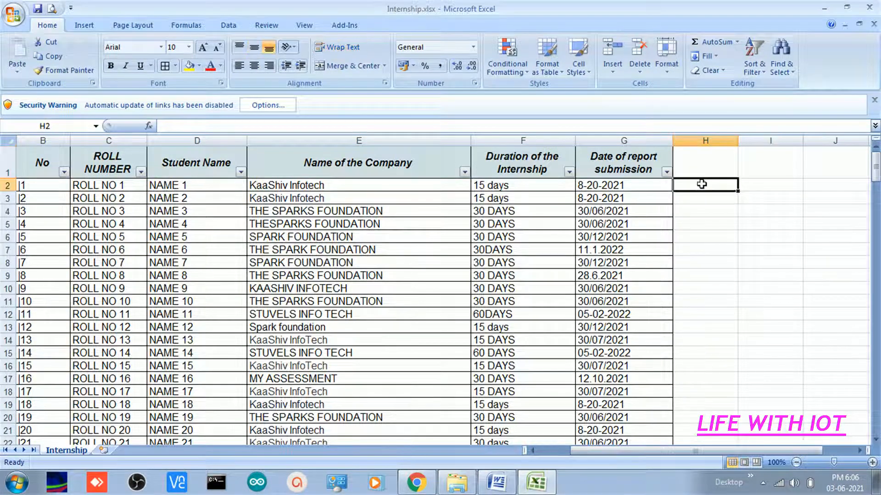
pyautogui.write('-')
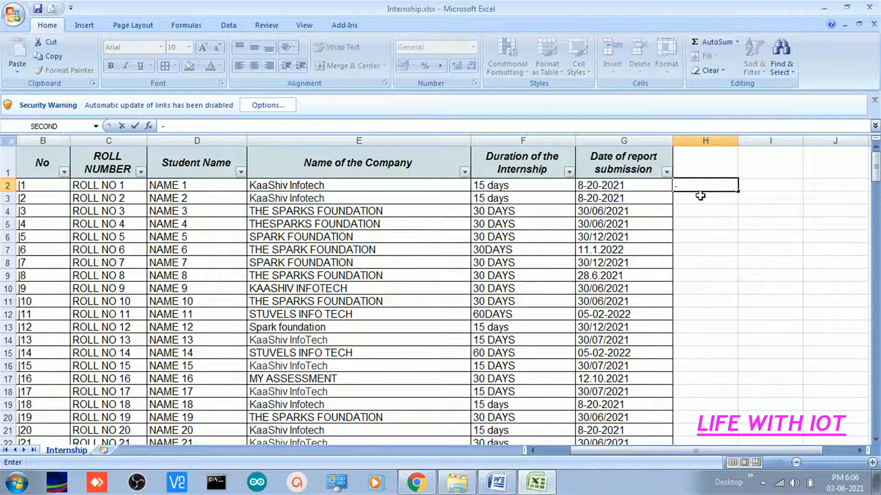
pyautogui.click(700, 195)
pyautogui.click(680, 185)
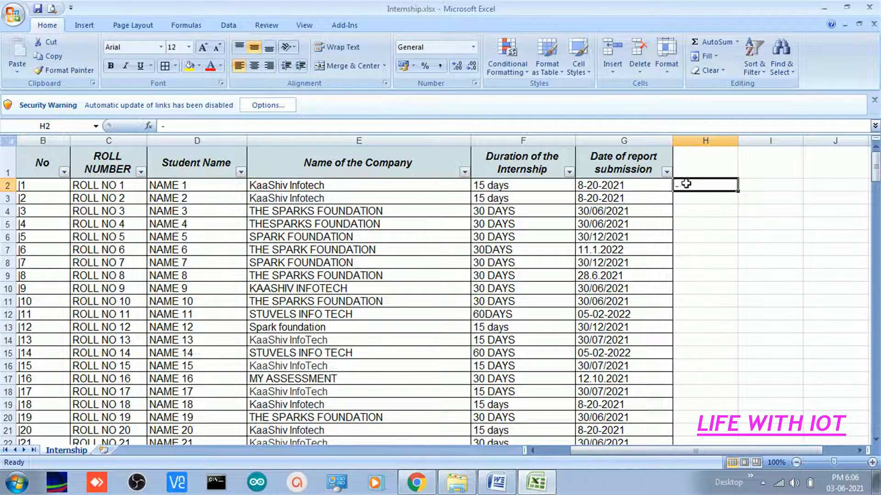
pyautogui.doubleClick(739, 192)
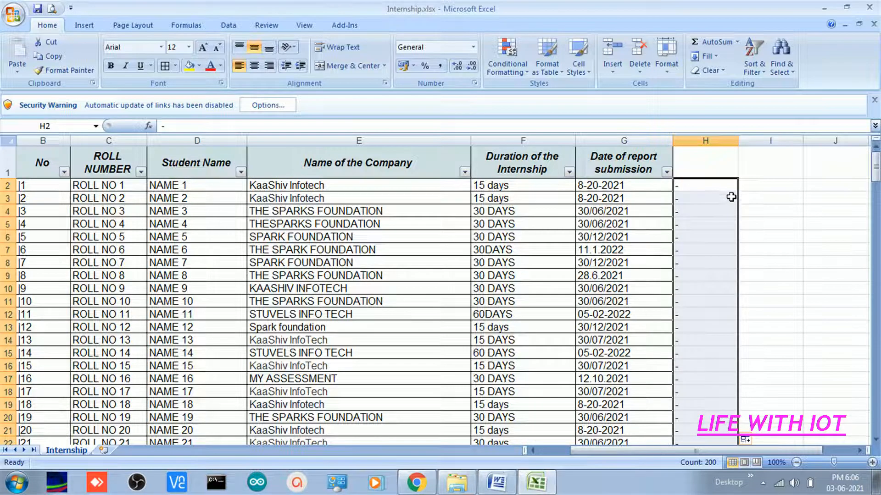
pyautogui.scroll(-12, 695, 289)
pyautogui.scroll(-2, 696, 290)
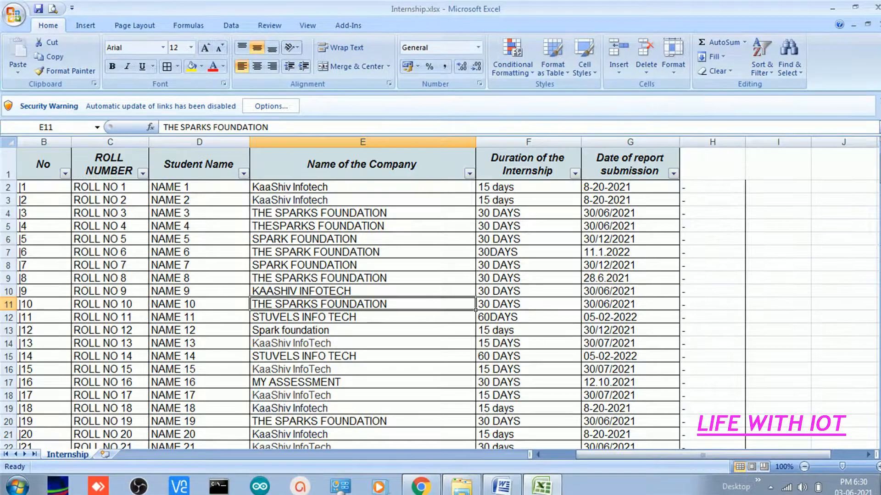
# Step: Switch to Chrome, save the IoT Lab Action Plan page and view the headers of its Internship Test Table
pyautogui.click(525, 339)
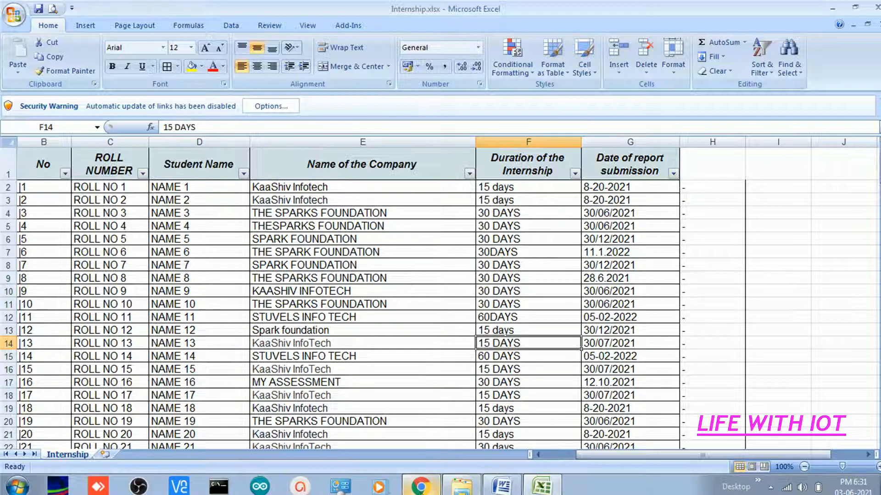
pyautogui.click(421, 486)
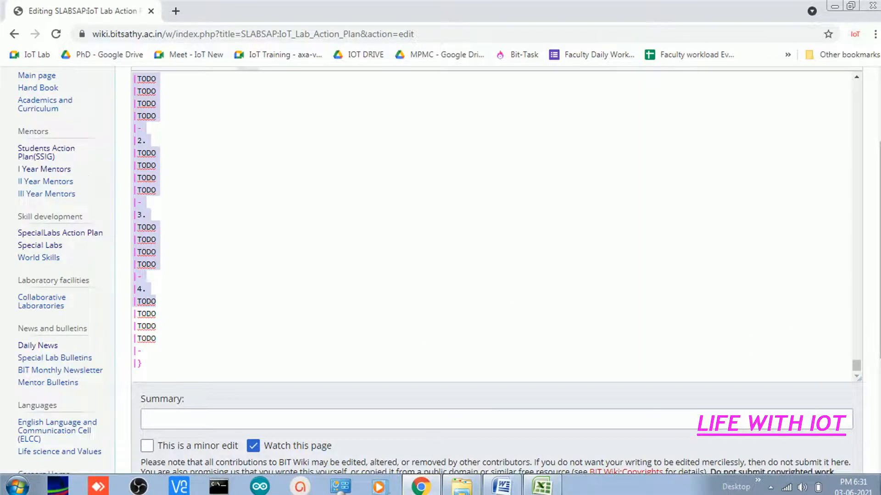
pyautogui.scroll(-2, 844, 370)
pyautogui.click(170, 408)
pyautogui.scroll(-15, 504, 271)
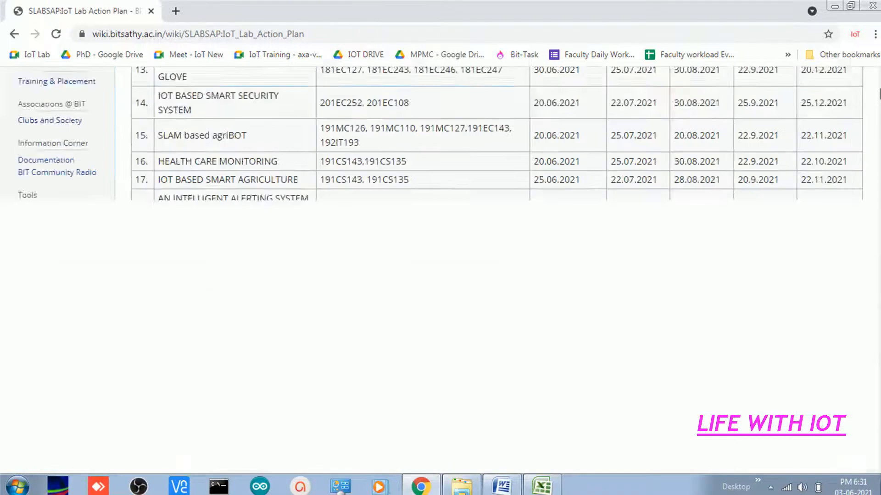
pyautogui.scroll(-12, 505, 270)
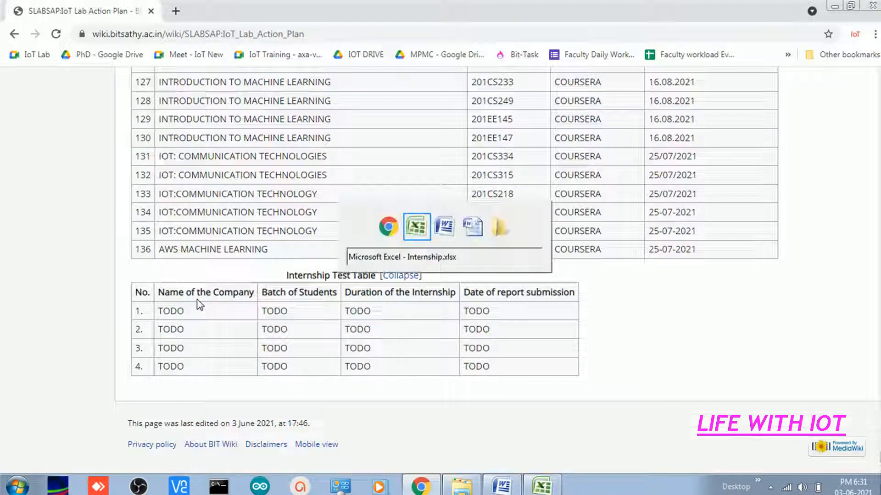
# Step: Compare the Excel sheet's company, duration and report submission headers with the Internship Test Table headers in Chrome
pyautogui.hotkey('alt', 'Tab')
pyautogui.click(294, 171)
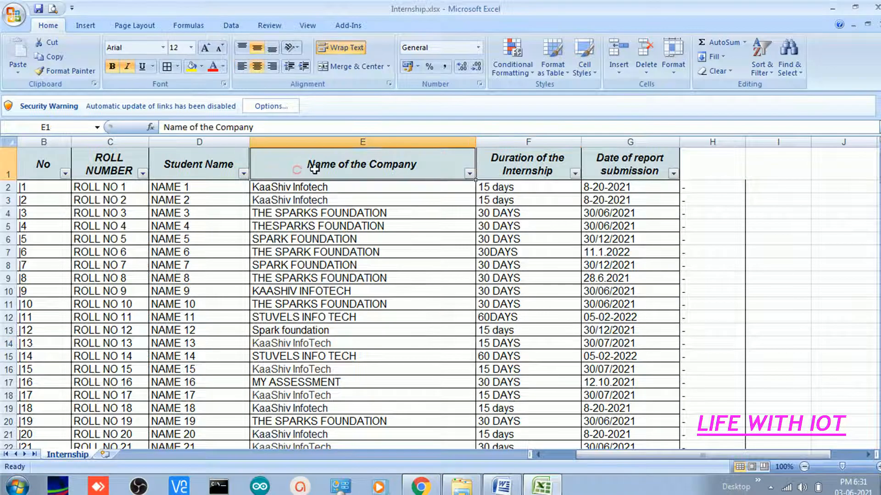
pyautogui.hotkey('alt', 'Tab')
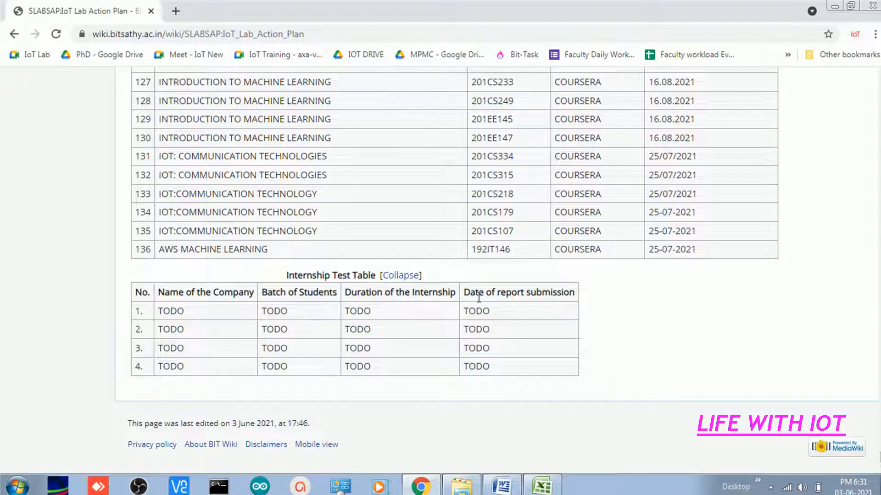
pyautogui.hotkey('alt', 'Tab')
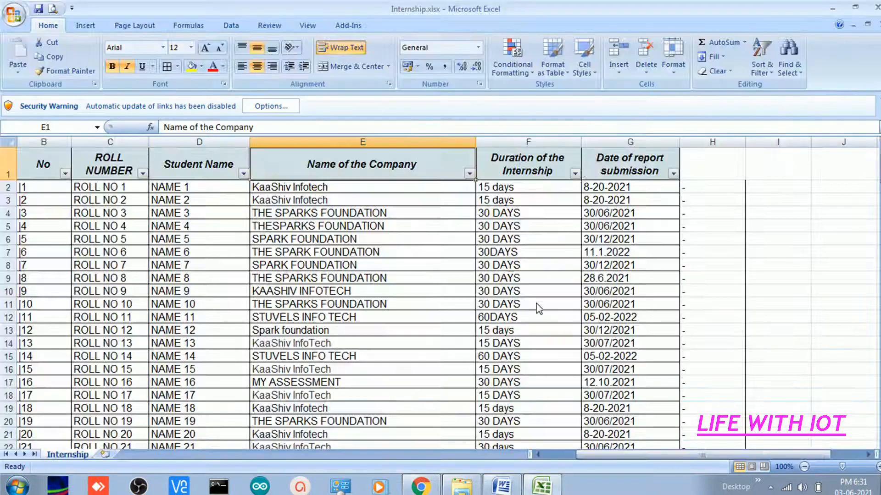
pyautogui.click(553, 165)
pyautogui.click(611, 168)
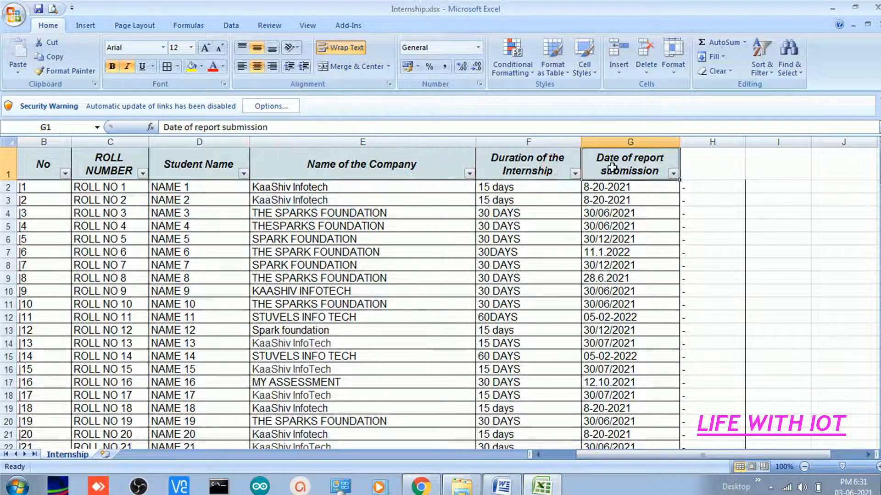
# Step: Insert a column before Duration of the Internship and enter "Batc h of Students" as its header in F1
pyautogui.click(504, 142)
pyautogui.rightClick(507, 144)
pyautogui.click(534, 211)
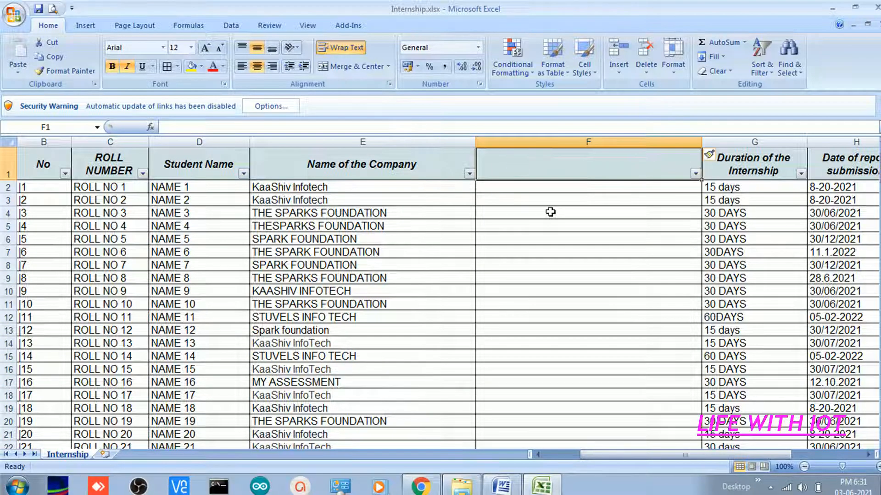
pyautogui.write('Batc h')
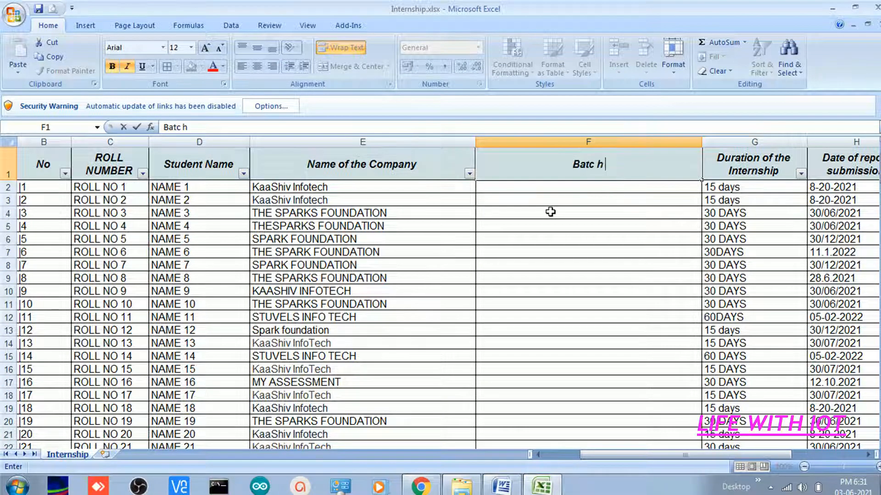
pyautogui.write(' of Students')
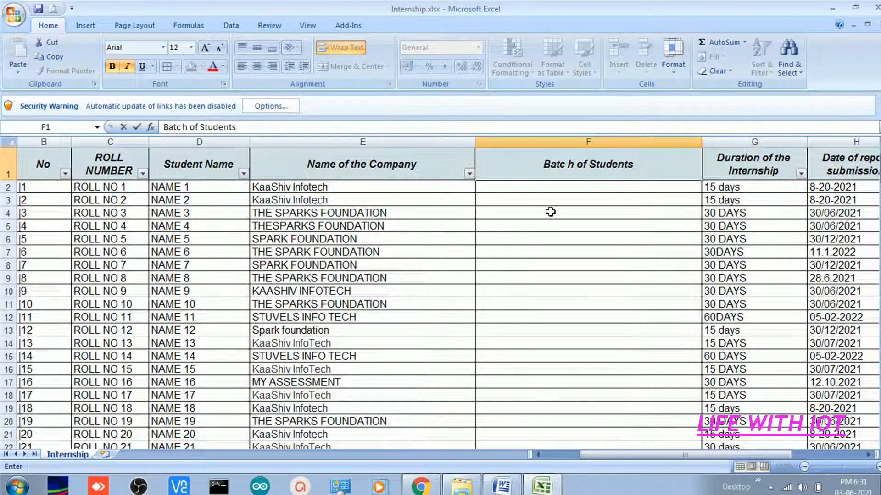
pyautogui.press('Return')
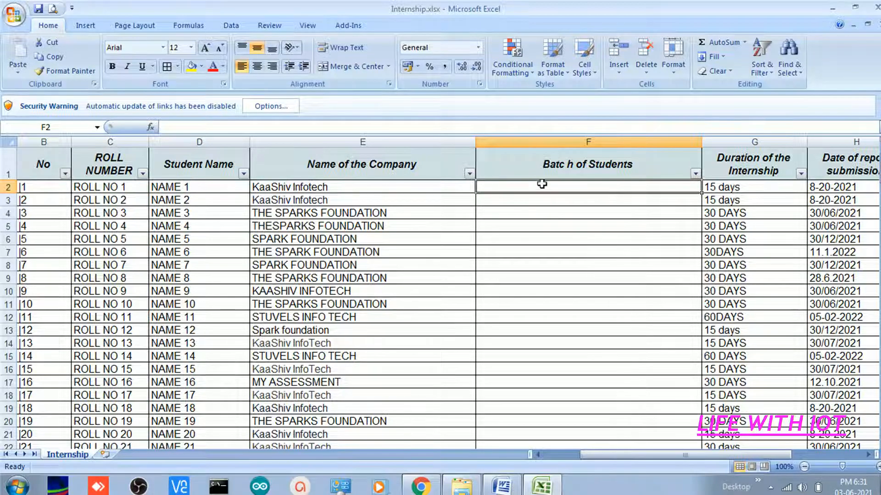
# Step: Enter =CONCATENATE(C2," ", D2) in F2 to join roll number and student name, and fill it down for all records
pyautogui.write('=')
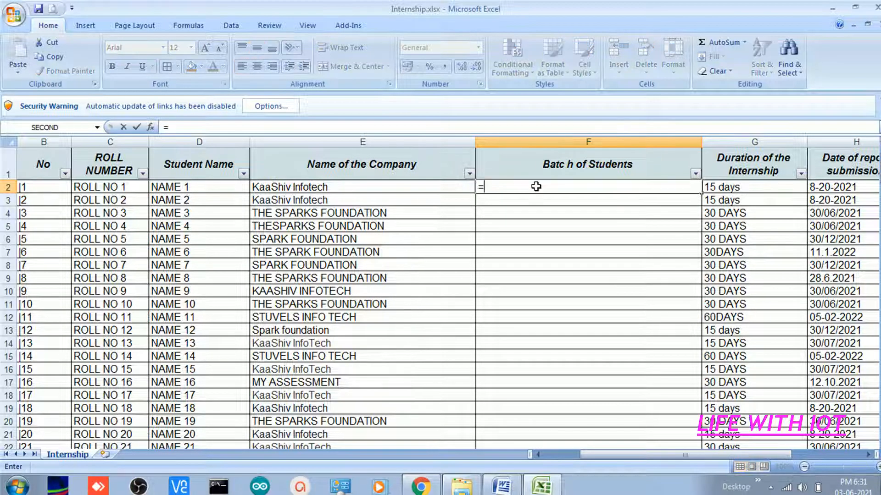
pyautogui.write('con')
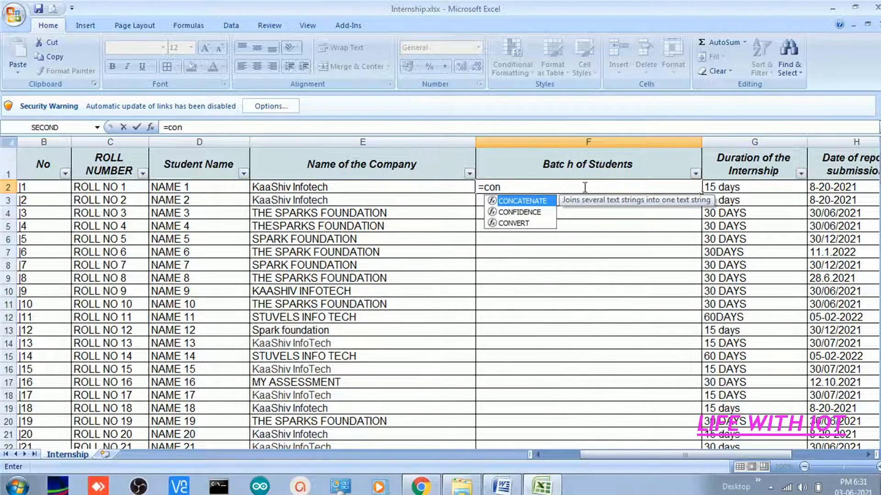
pyautogui.doubleClick(536, 205)
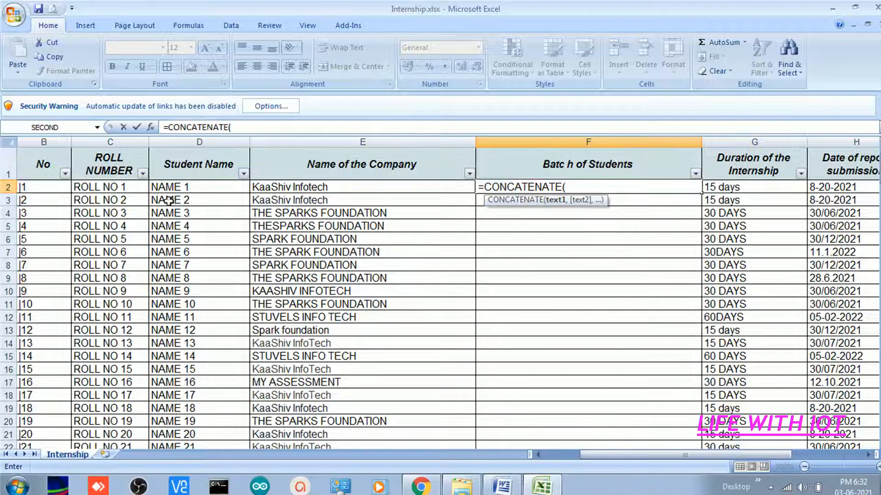
pyautogui.click(125, 187)
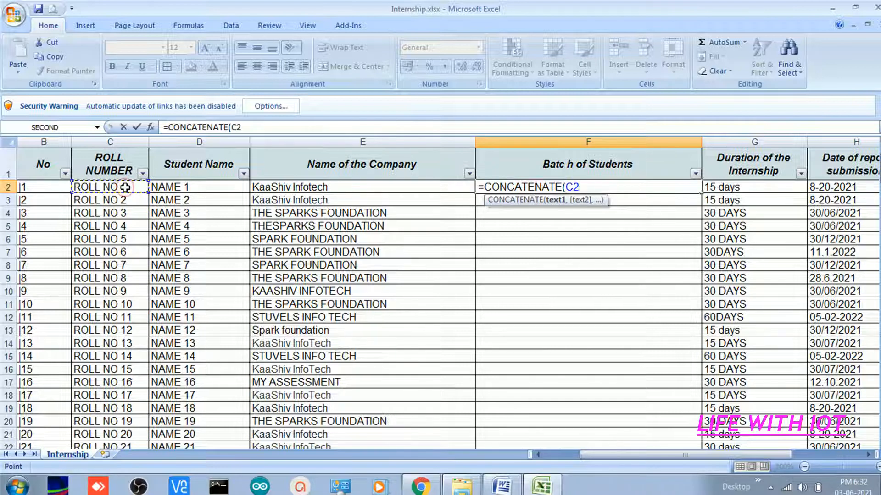
pyautogui.write(',')
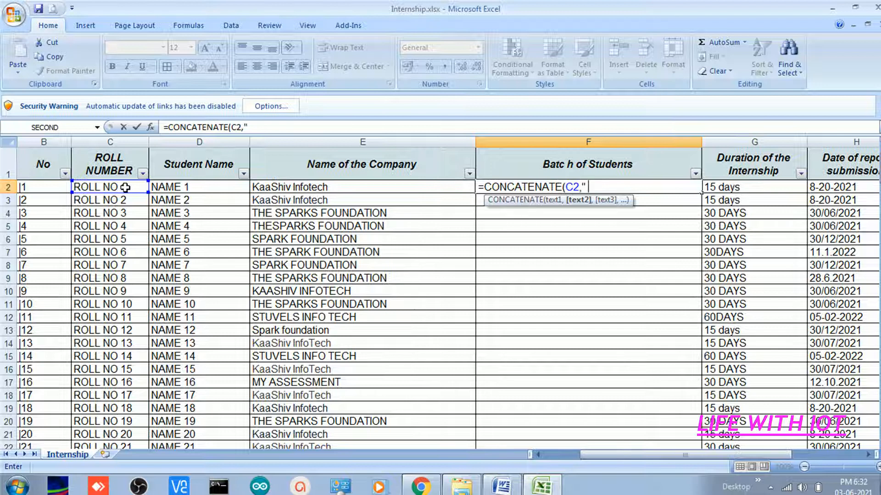
pyautogui.write('" ",')
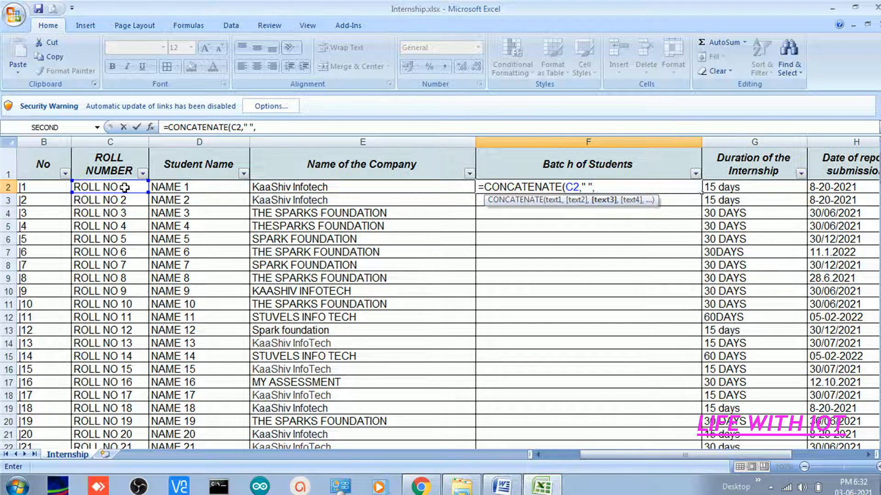
pyautogui.click(195, 188)
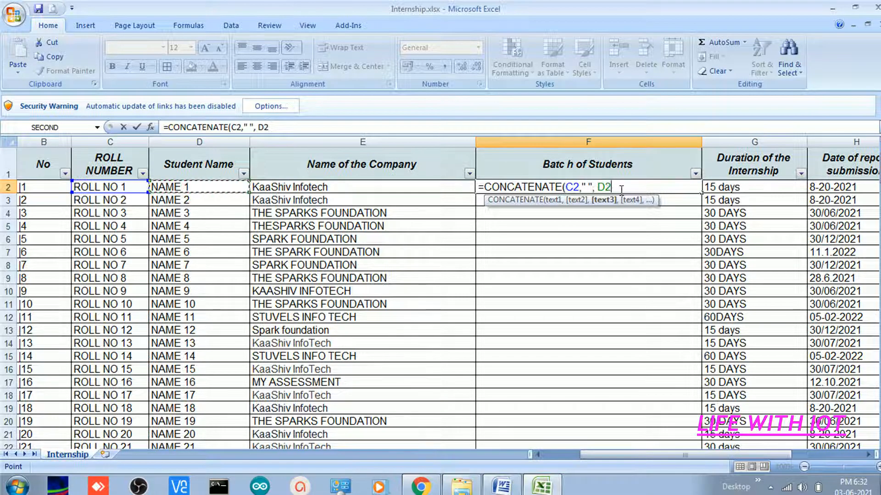
pyautogui.write(')')
pyautogui.press('Return')
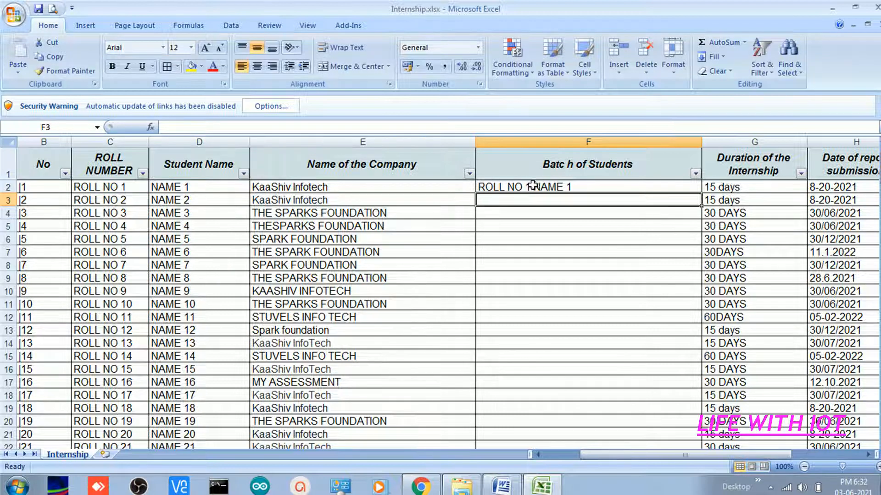
pyautogui.click(601, 186)
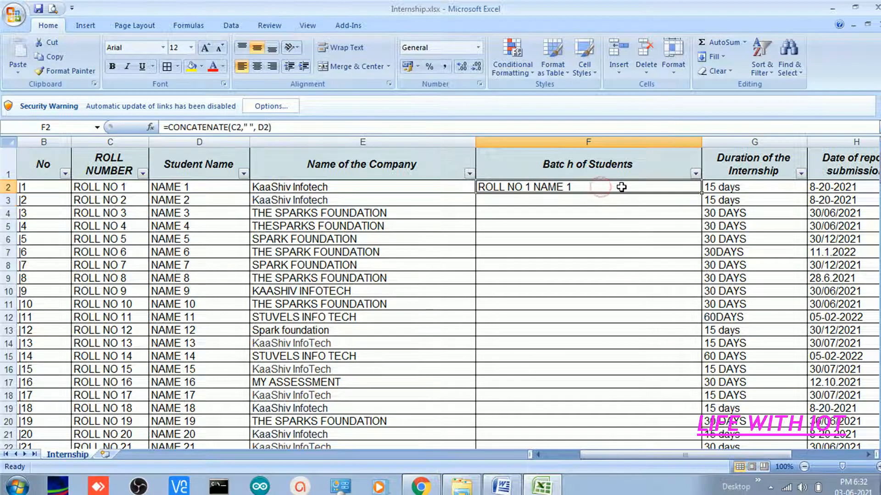
pyautogui.doubleClick(701, 193)
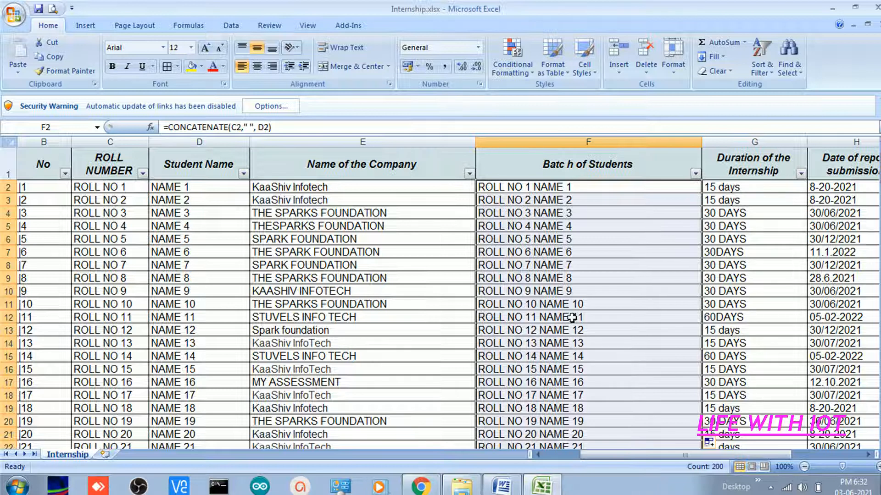
# Step: Copy the filled batch column F and paste it over itself as values only, replacing the CONCATENATE formulas
pyautogui.hotkey('ctrl', 'c')
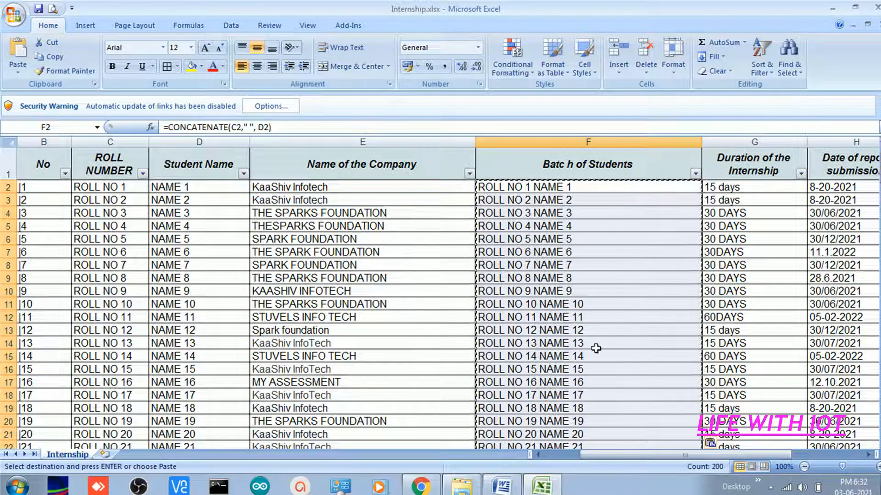
pyautogui.click(712, 442)
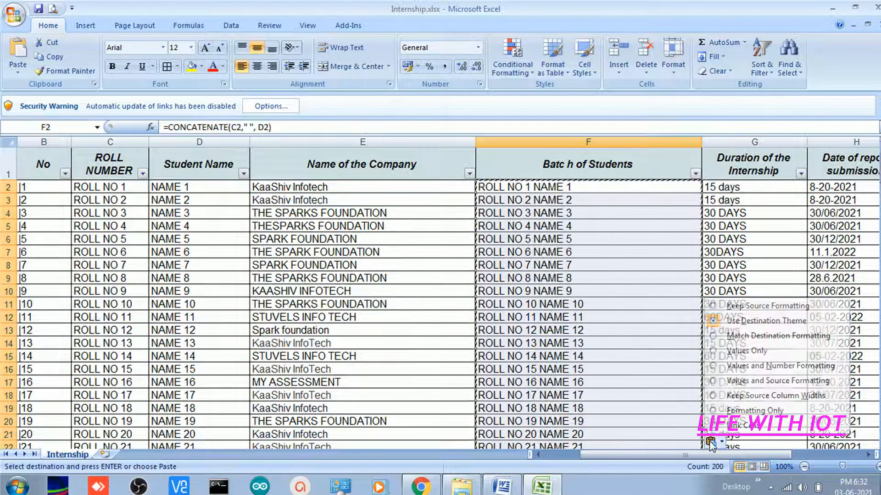
pyautogui.click(732, 355)
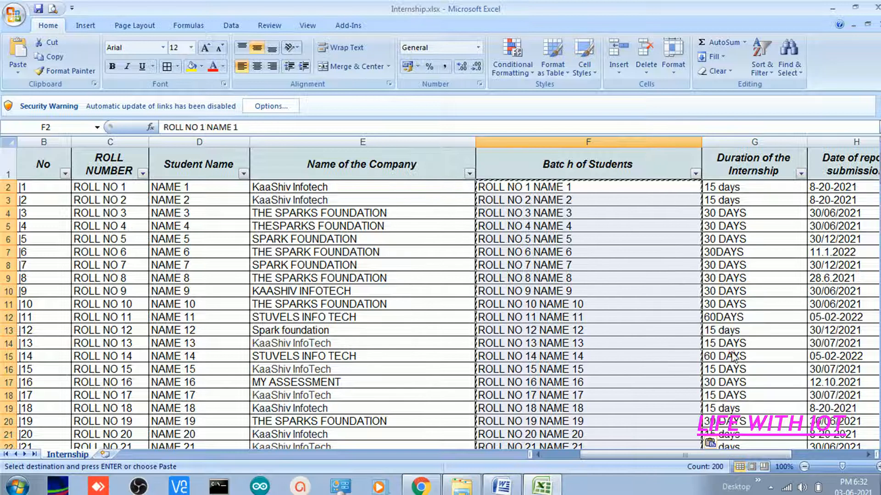
pyautogui.click(564, 192)
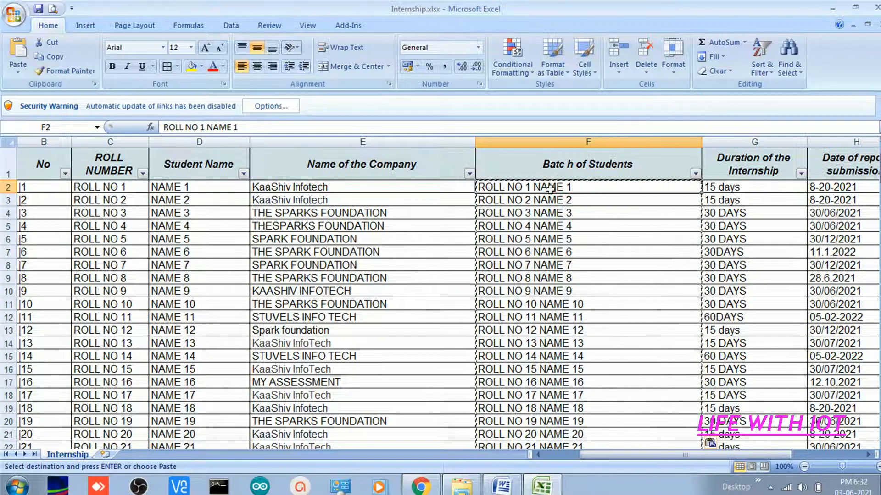
# Step: Hide the ROLL NUMBER and Student Name columns C and D, and clear the pending copy
pyautogui.moveTo(109, 142); pyautogui.dragTo(216, 141)
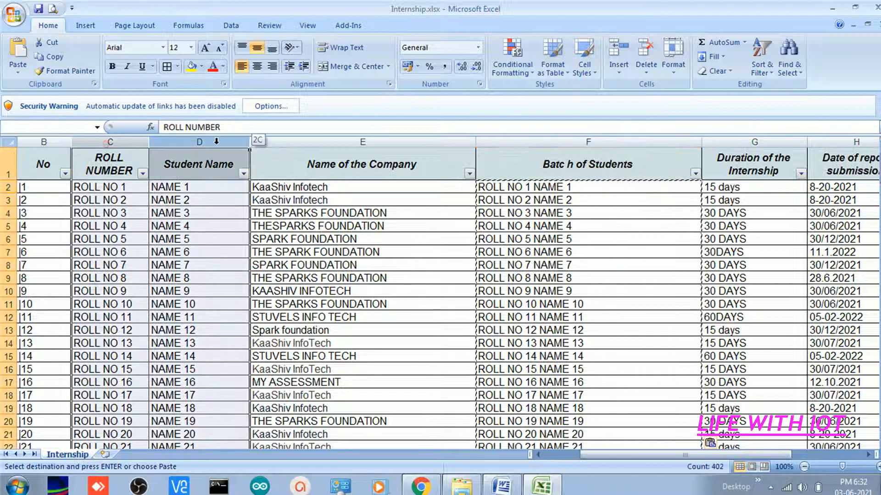
pyautogui.rightClick(215, 143)
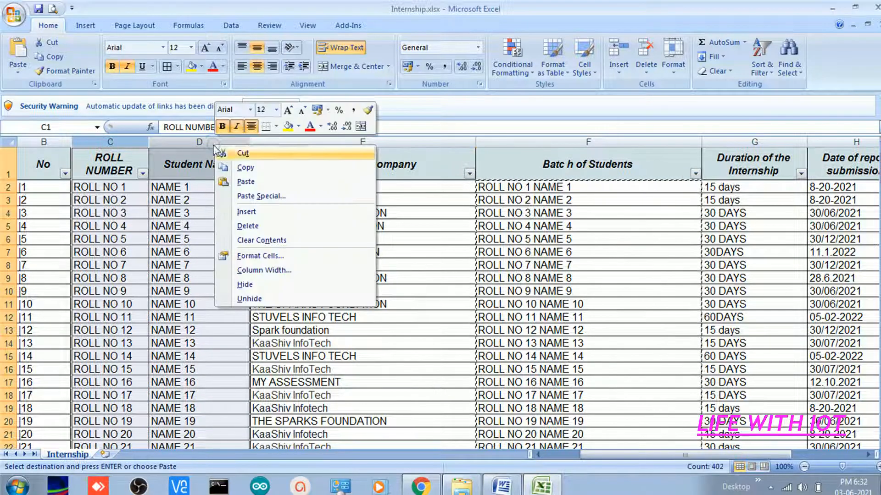
pyautogui.click(244, 284)
pyautogui.click(239, 277)
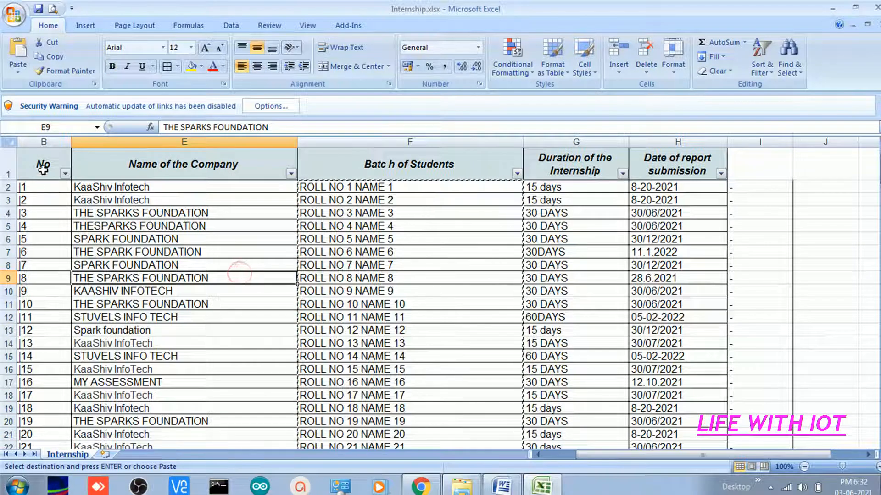
pyautogui.click(639, 213)
pyautogui.press('Escape')
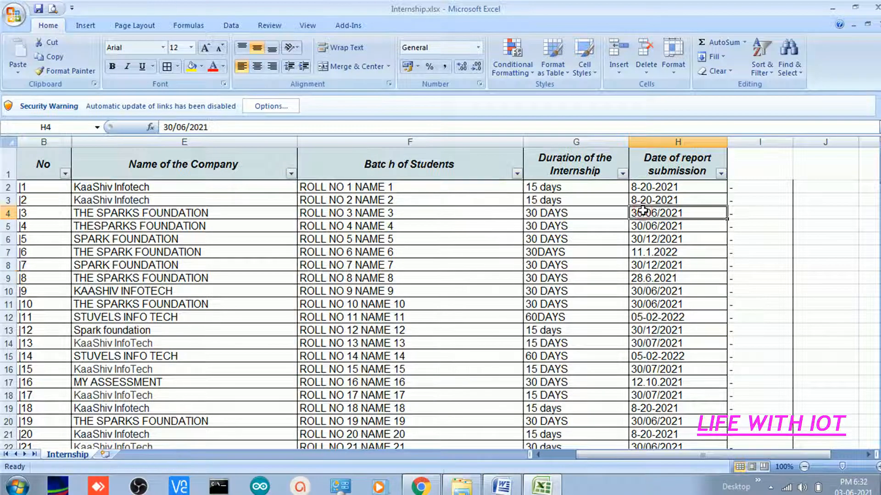
# Step: Check the sheet's column headers and trailing hyphen column against the Internship Test Table in Chrome
pyautogui.click(192, 158)
pyautogui.click(404, 165)
pyautogui.hotkey('alt', 'Tab')
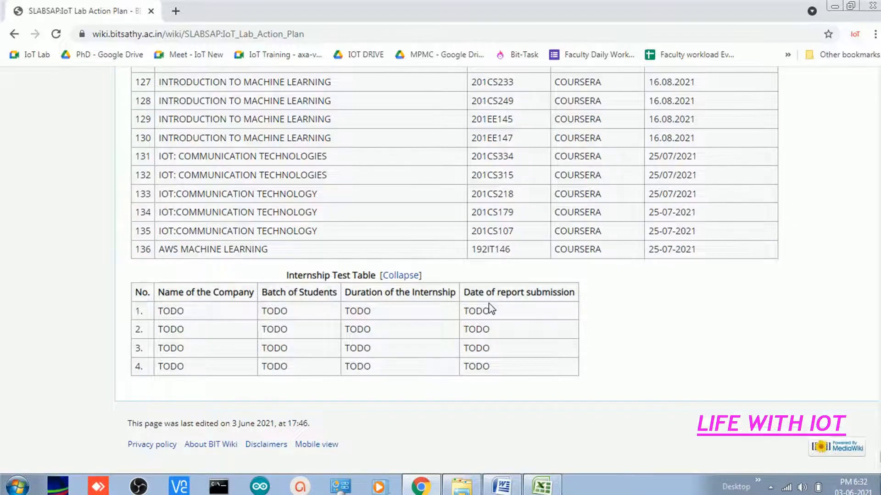
pyautogui.hotkey('alt', 'Tab')
pyautogui.click(555, 174)
pyautogui.click(669, 171)
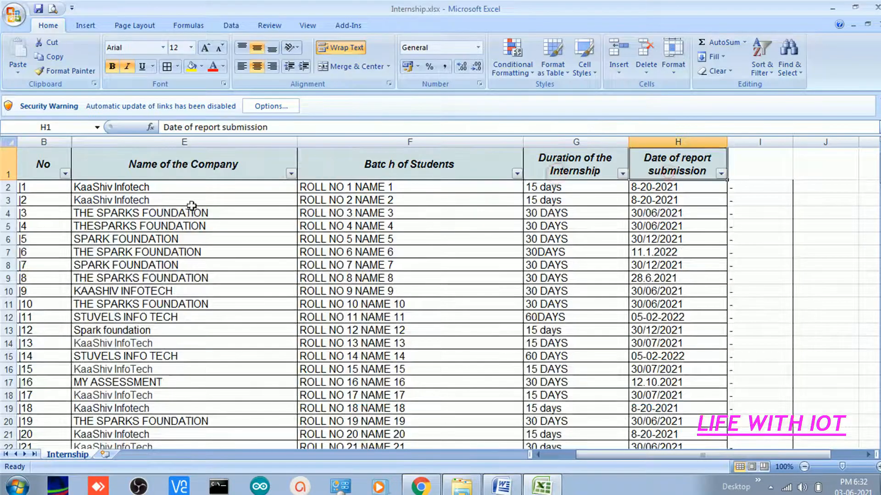
pyautogui.click(44, 165)
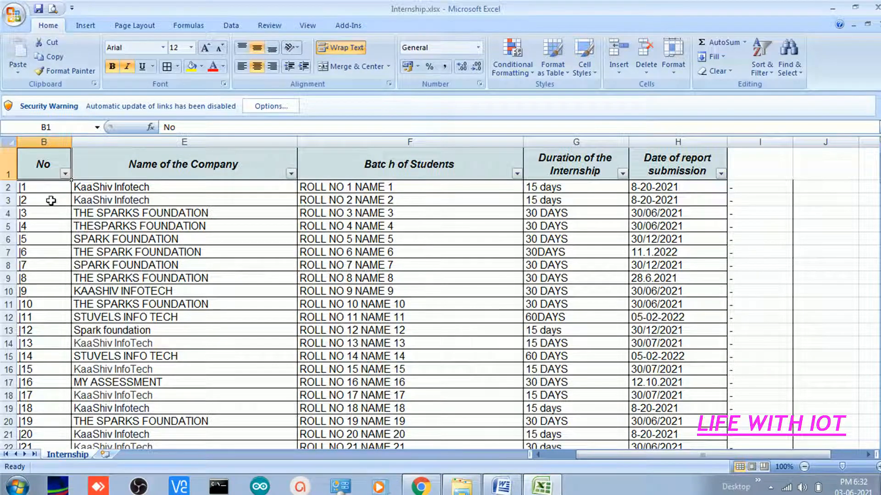
pyautogui.click(736, 190)
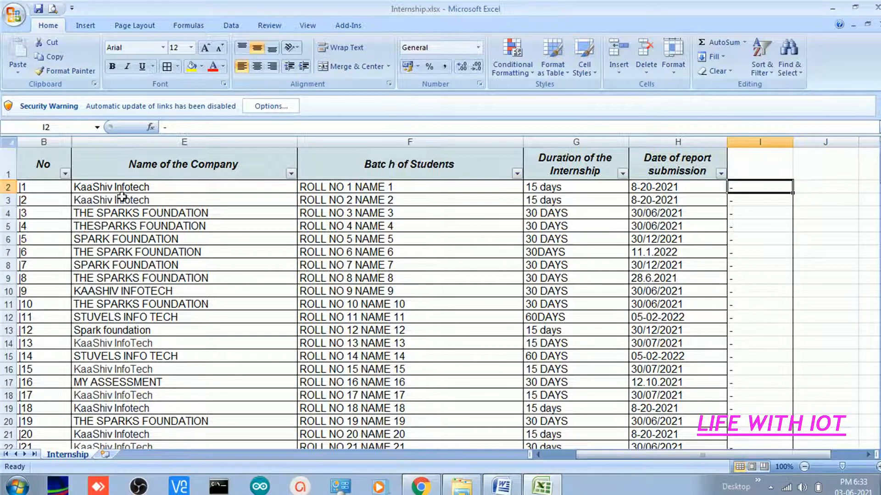
# Step: Copy all internship records from B2 through the hyphen column I down to row 201
pyautogui.click(45, 187)
pyautogui.hotkey('ctrl', 'shift', 'Right')
pyautogui.hotkey('ctrl', 'shift', 'Down')
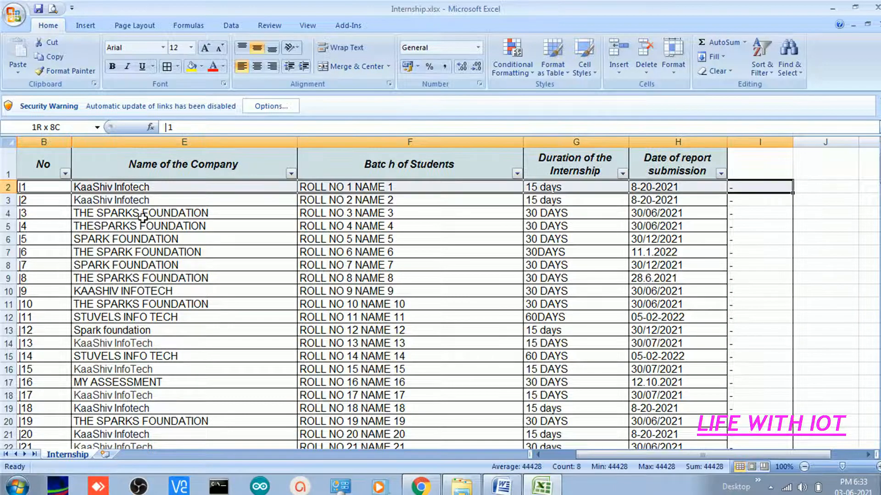
pyautogui.hotkey('ctrl', 'c')
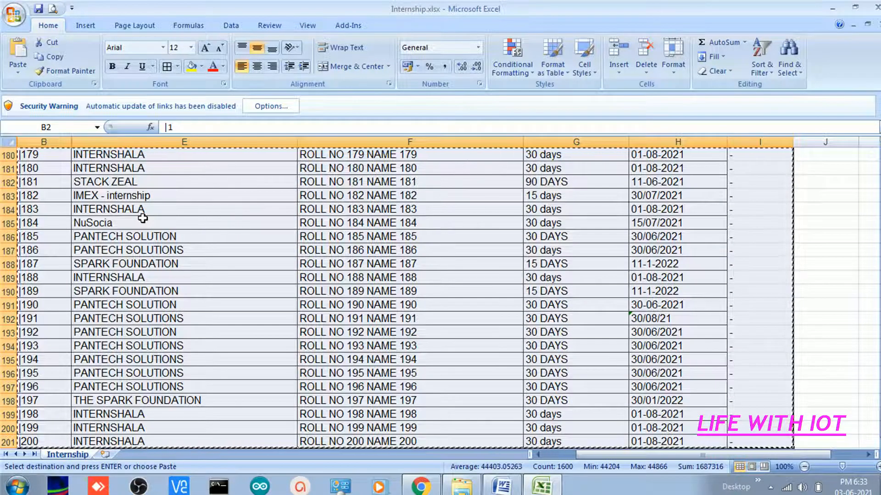
# Step: Switch to Internship.docx in Word, close Find and Replace, and delete the previously pasted records from |1 to the document's end
pyautogui.click(501, 486)
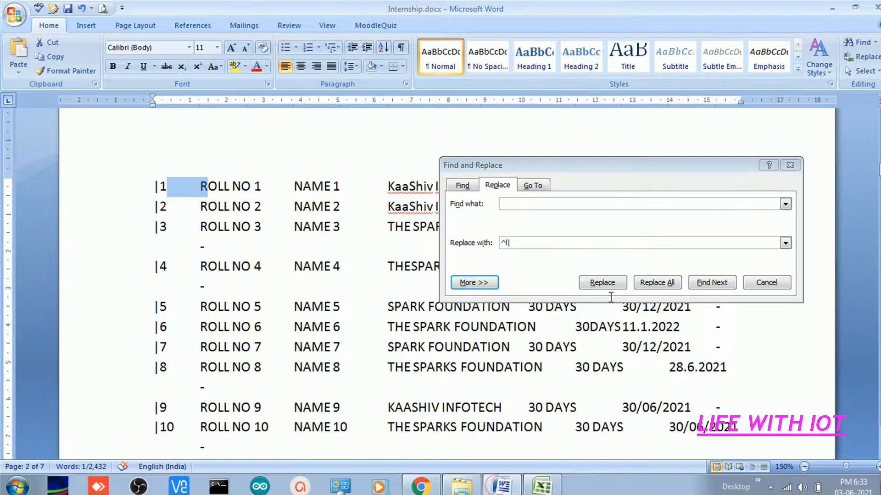
pyautogui.click(766, 282)
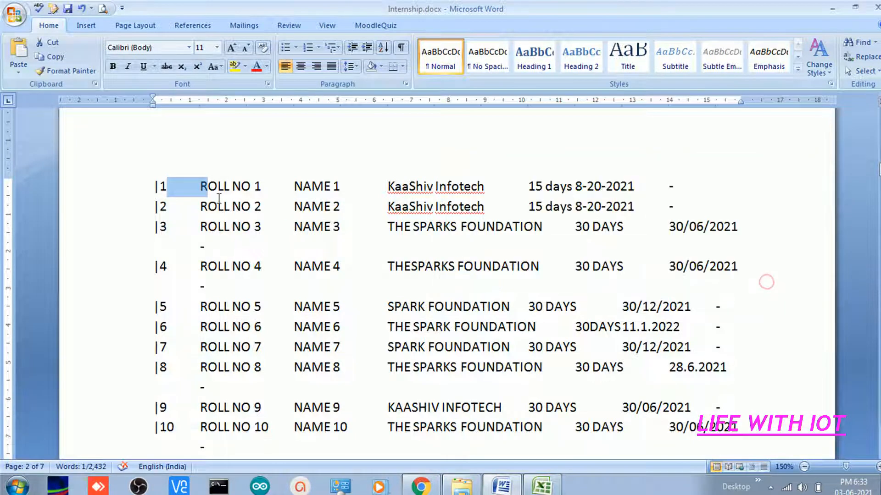
pyautogui.click(157, 187)
pyautogui.hotkey('ctrl', 'shift', 'End')
pyautogui.press('Delete')
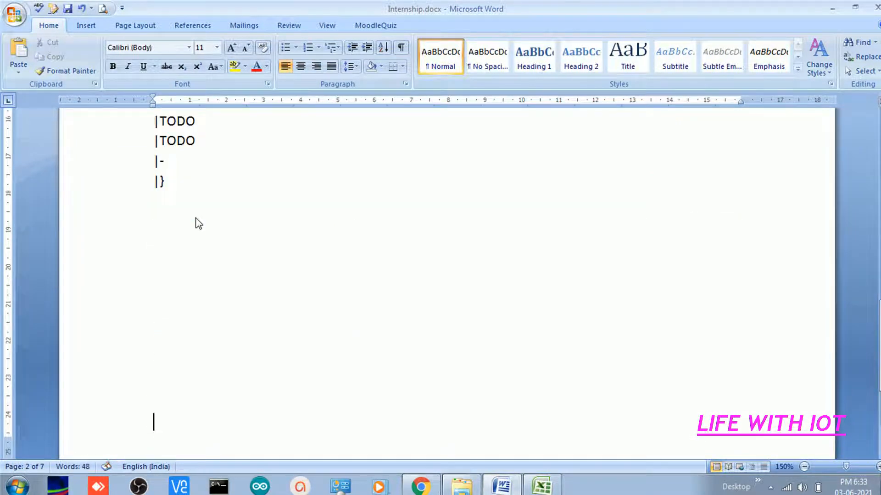
# Step: Insert a page break below the table's closing markup and paste the copied internship records with the Keep Text Only option
pyautogui.scroll(-1, 197, 218)
pyautogui.hotkey('ctrl', 'Return')
pyautogui.scroll(-3, 196, 220)
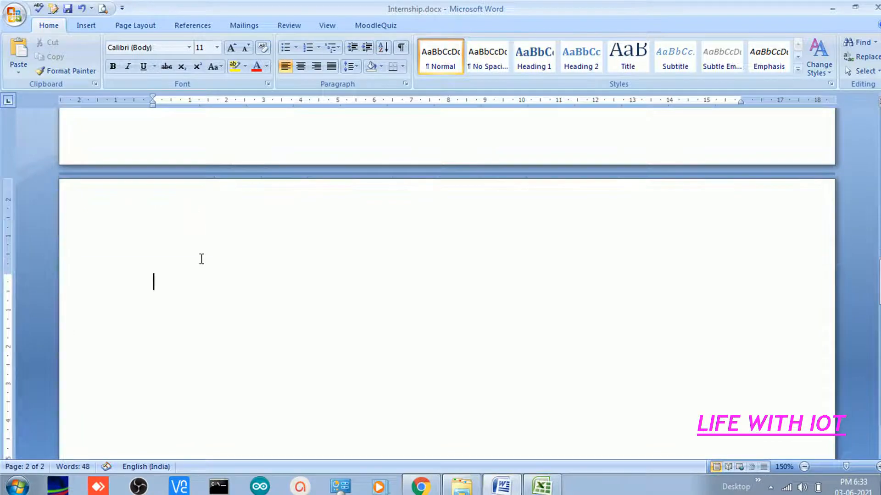
pyautogui.hotkey('ctrl', 'v')
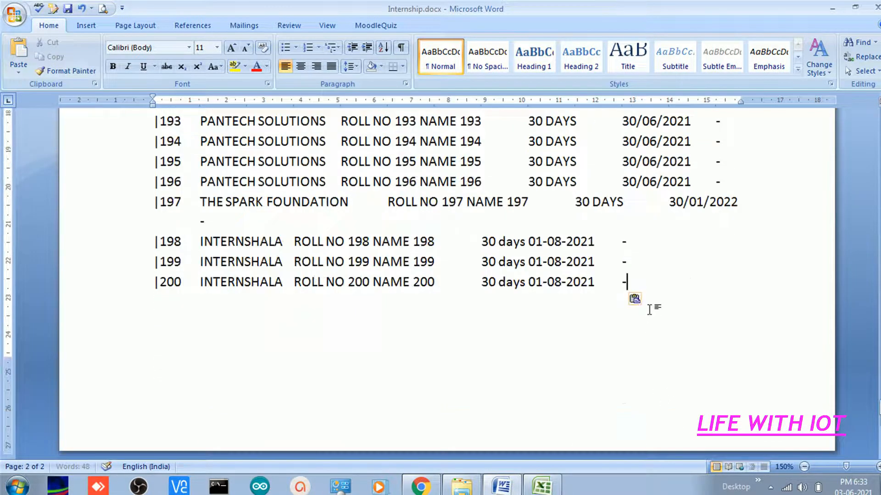
pyautogui.click(635, 300)
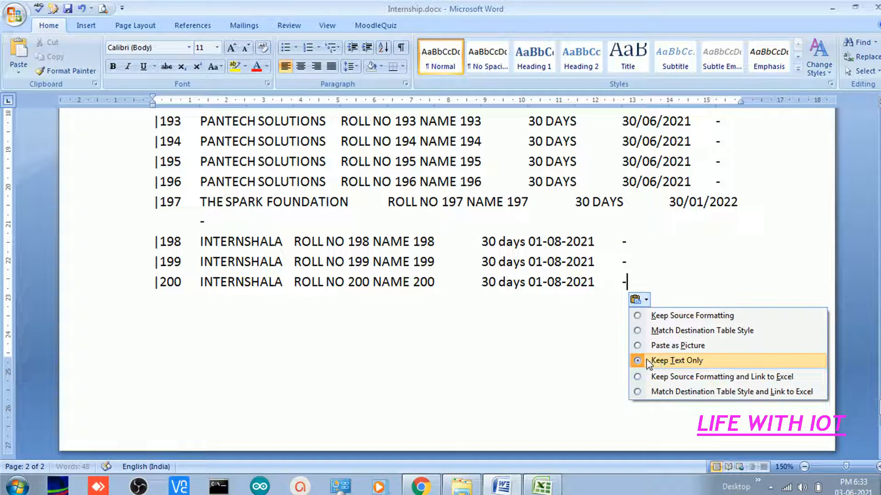
pyautogui.click(677, 360)
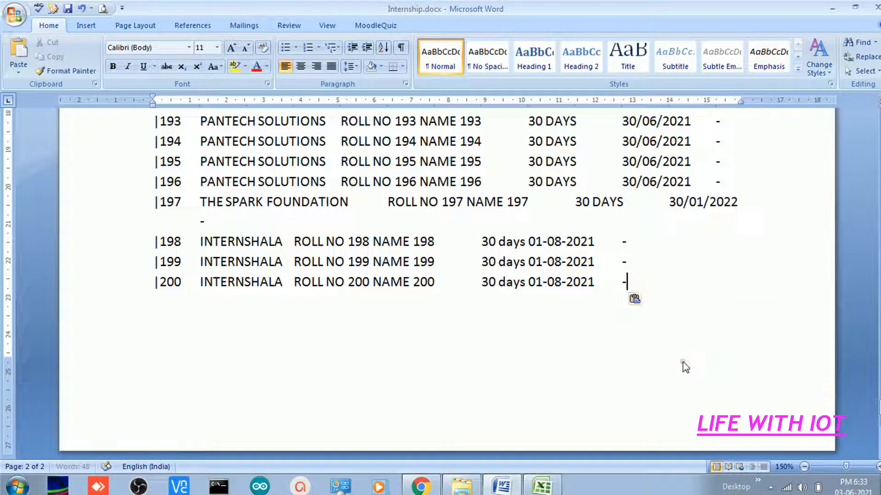
pyautogui.click(643, 287)
# Step: Copy the tab gap between |1 and KaaShiv Infotech and enter it as the search text in Find and Replace
pyautogui.scroll(10, 644, 292)
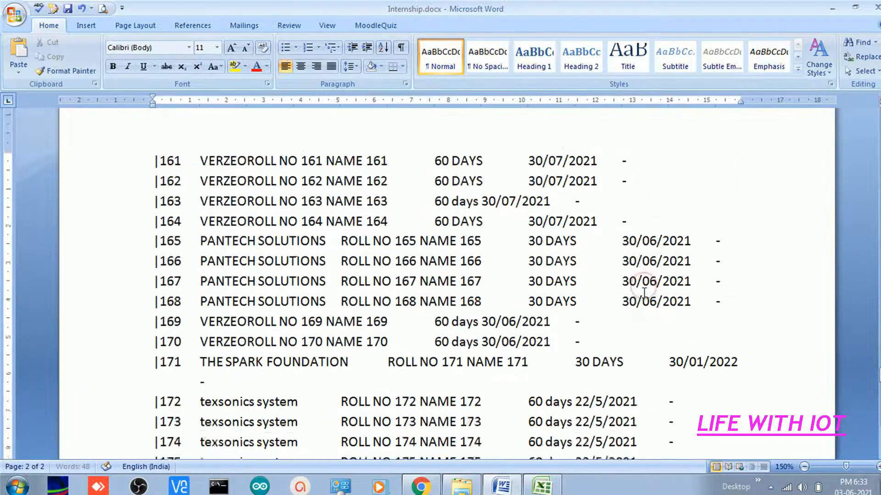
pyautogui.moveTo(879, 377); pyautogui.dragTo(880, 165)
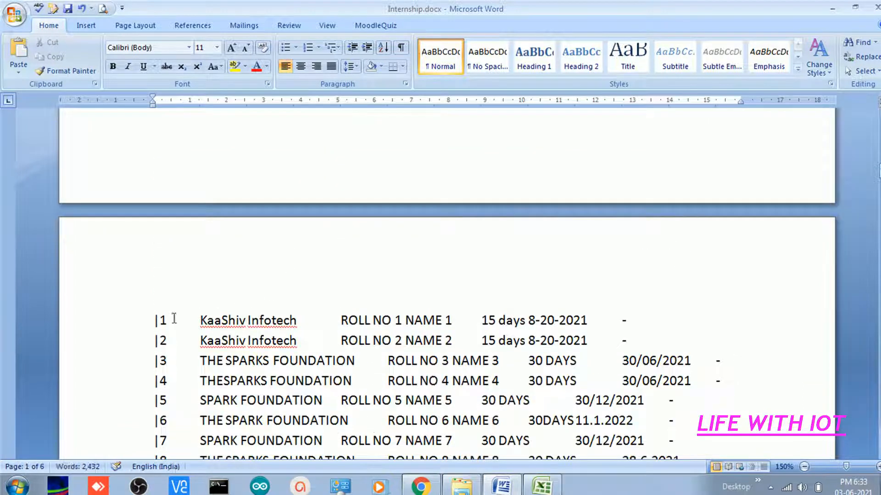
pyautogui.moveTo(174, 318); pyautogui.dragTo(195, 320)
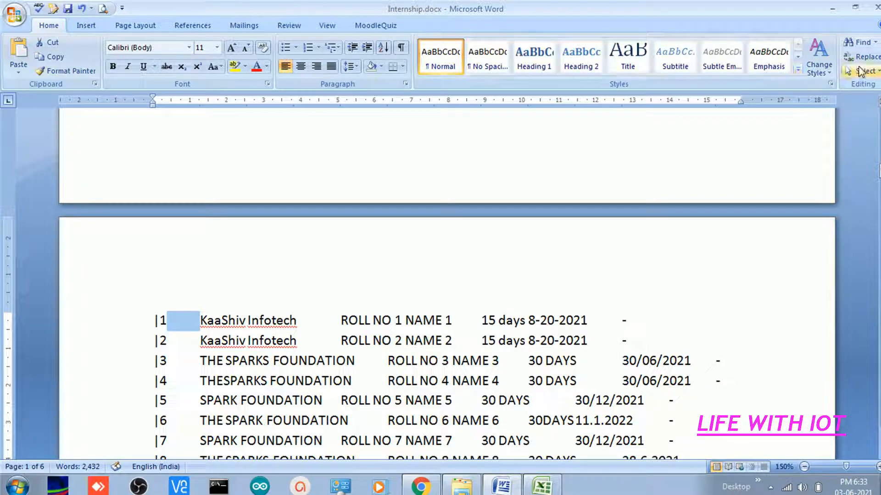
pyautogui.click(867, 58)
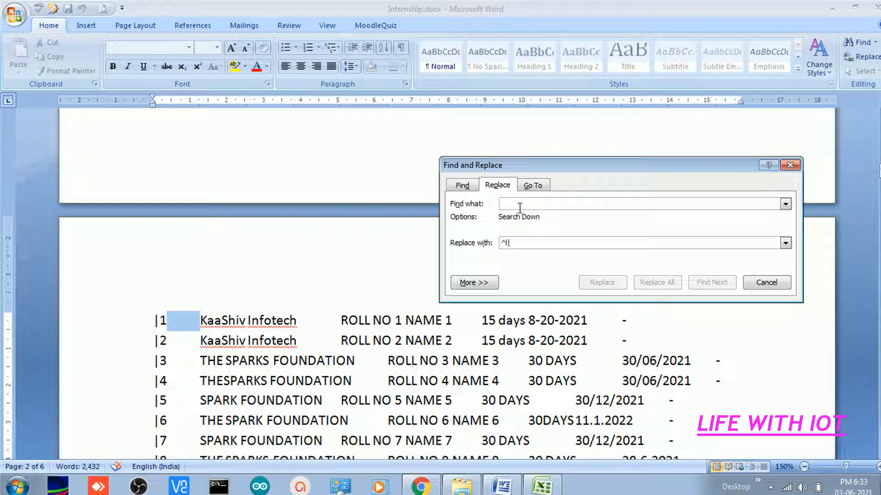
pyautogui.hotkey('ctrl', 'v')
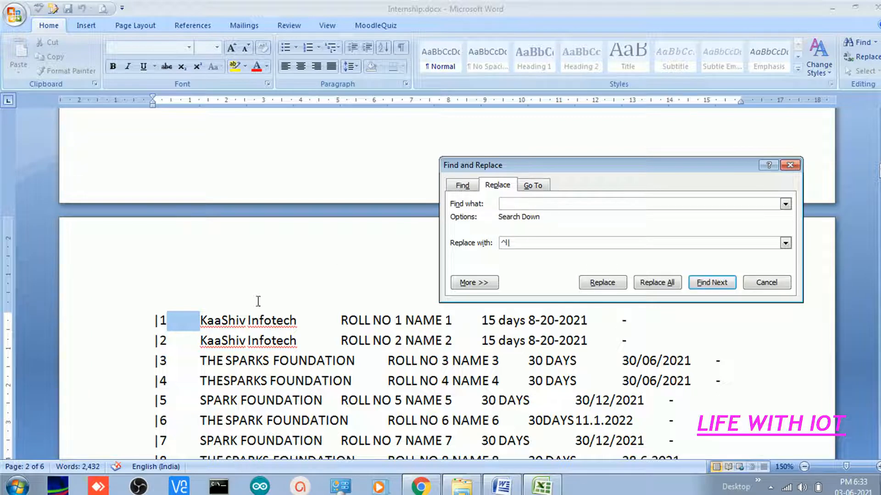
pyautogui.doubleClick(536, 203)
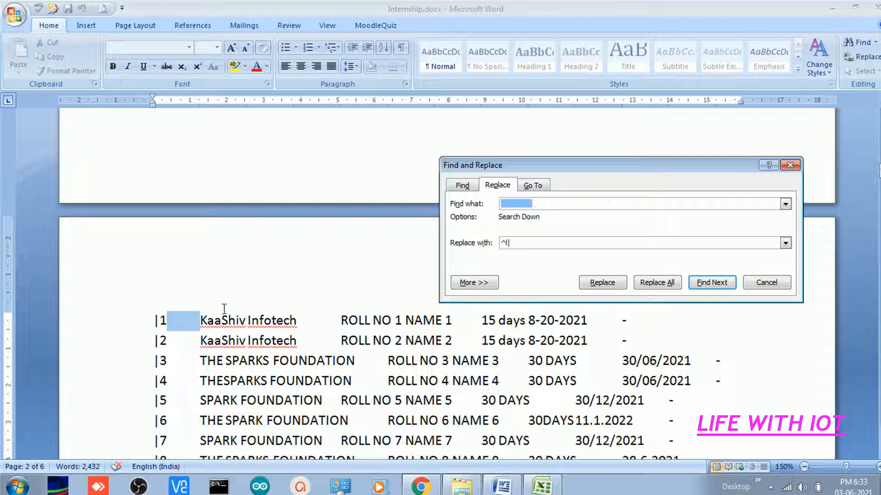
# Step: Clear the replacement text and show the extended search options, moving the Find and Replace dialog so they are fully visible
pyautogui.click(531, 244)
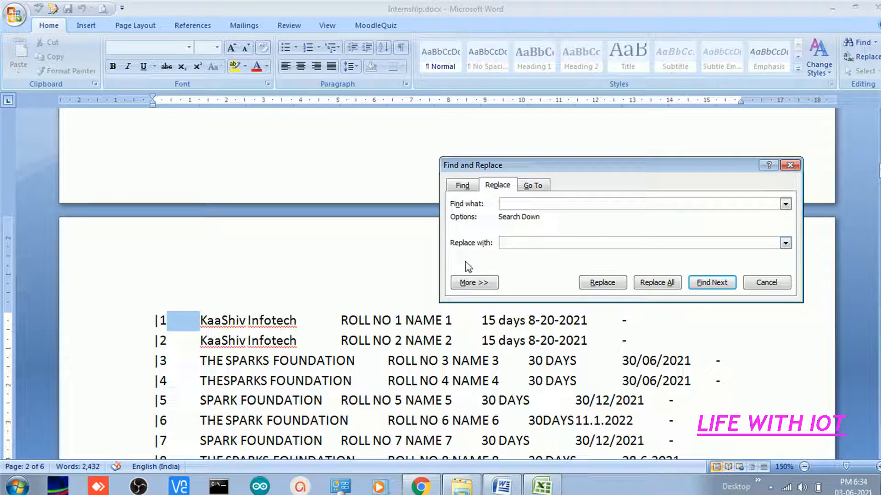
pyautogui.click(477, 282)
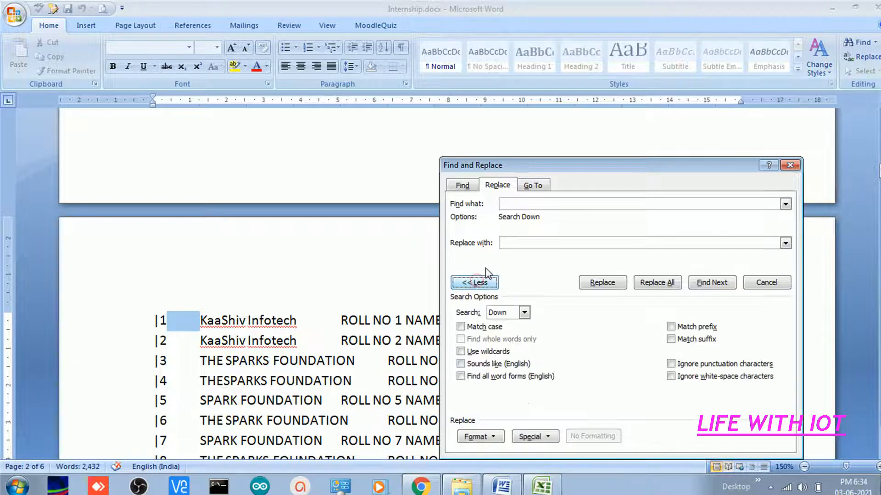
pyautogui.click(516, 242)
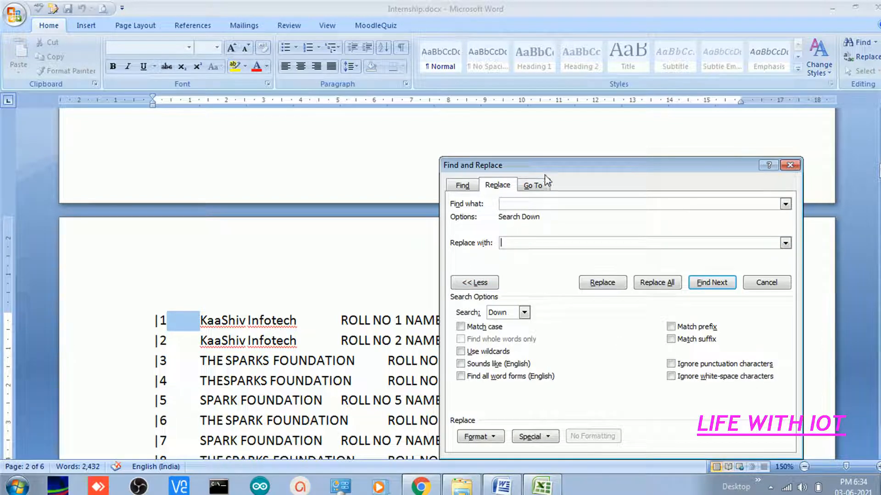
pyautogui.moveTo(565, 168); pyautogui.dragTo(525, 101)
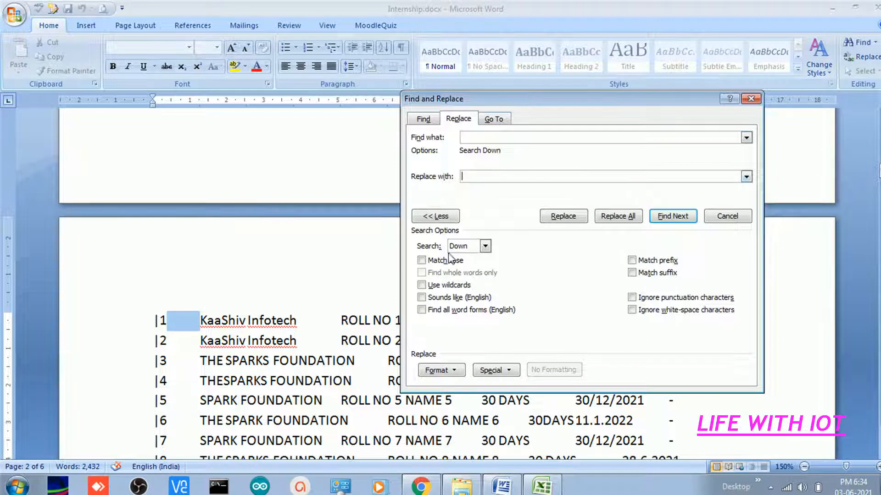
pyautogui.click(435, 216)
pyautogui.click(435, 216)
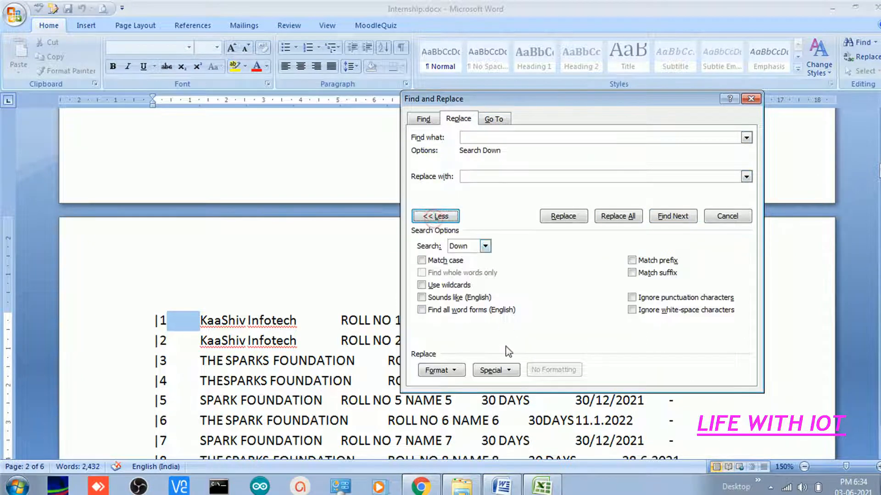
pyautogui.click(497, 370)
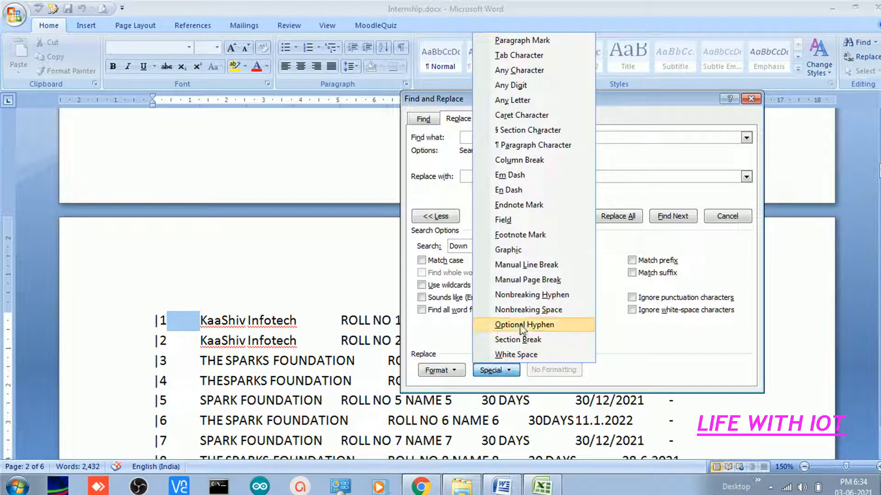
pyautogui.click(526, 265)
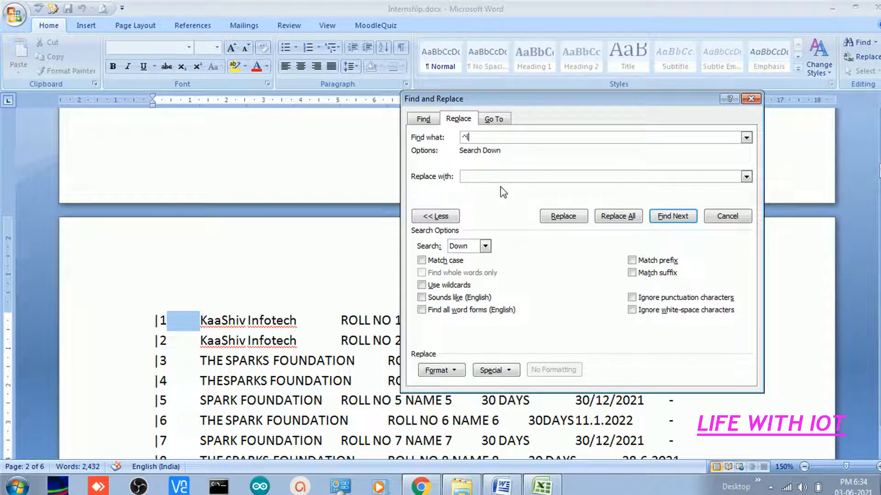
pyautogui.press('BackSpace')
pyautogui.press('BackSpace')
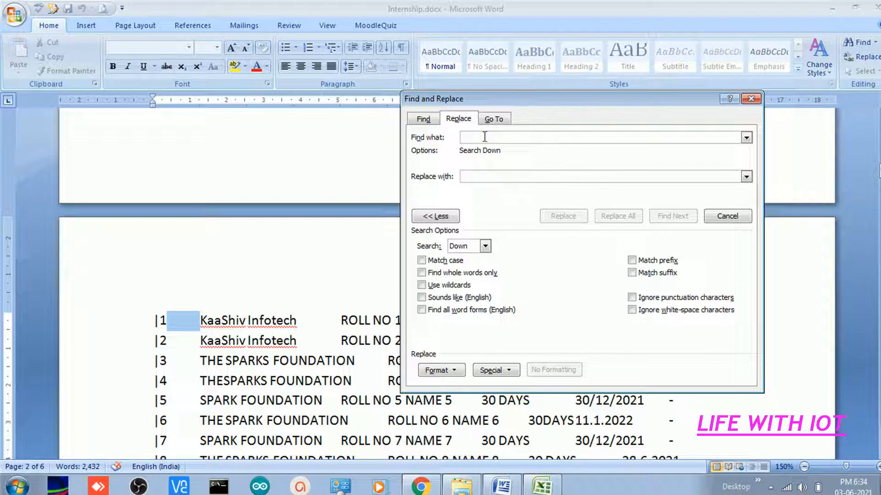
# Step: Set the search text to the copied tab gap and the replacement to a manual line break plus pipe, ^l|
pyautogui.hotkey('ctrl', 'v')
pyautogui.click(476, 172)
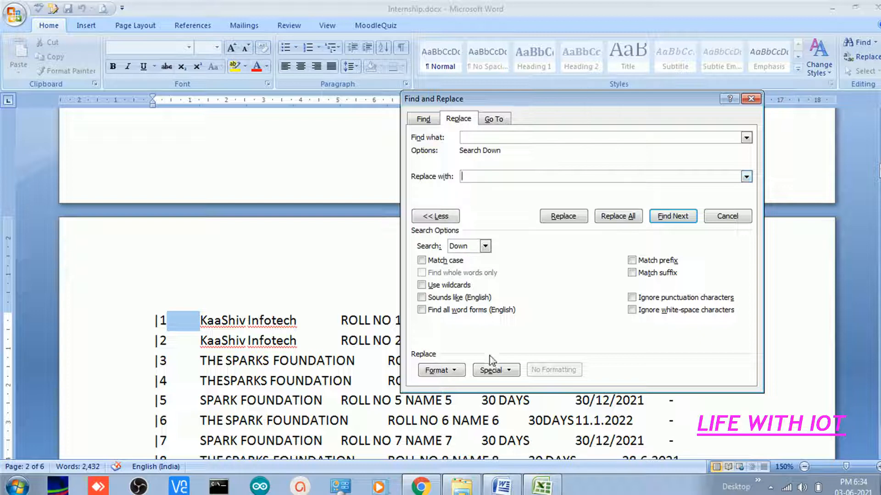
pyautogui.click(495, 370)
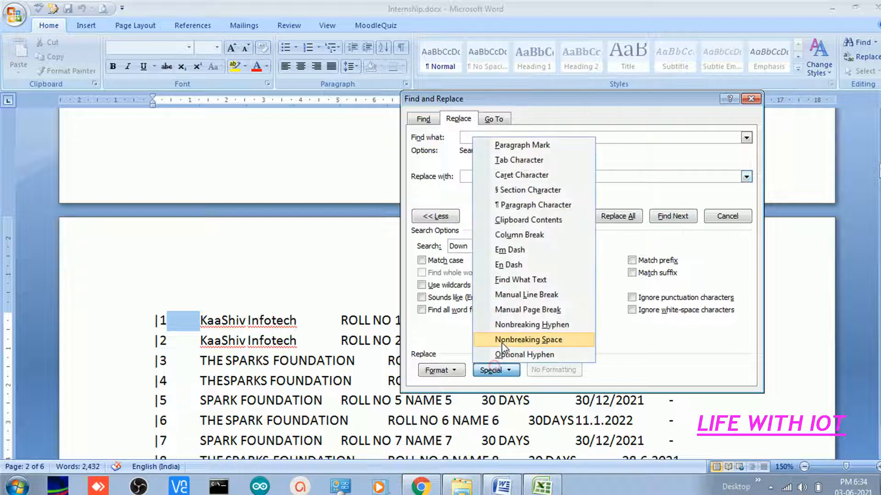
pyautogui.click(520, 295)
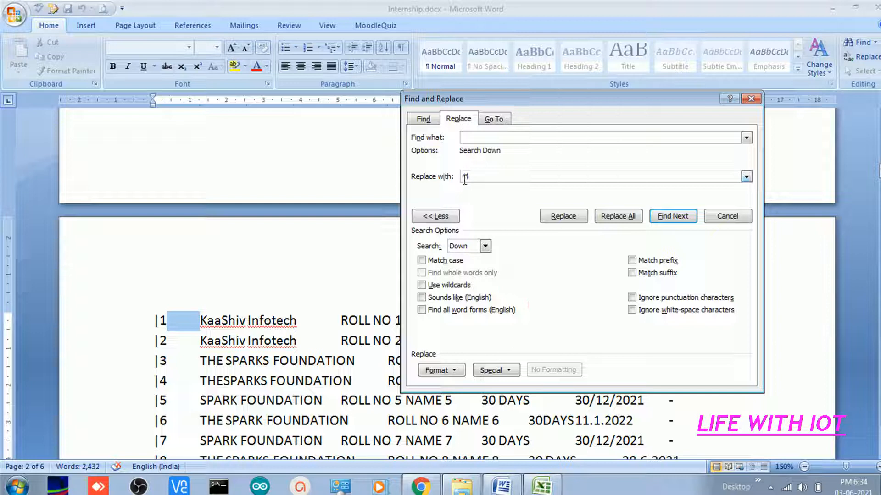
pyautogui.moveTo(501, 138); pyautogui.dragTo(445, 140)
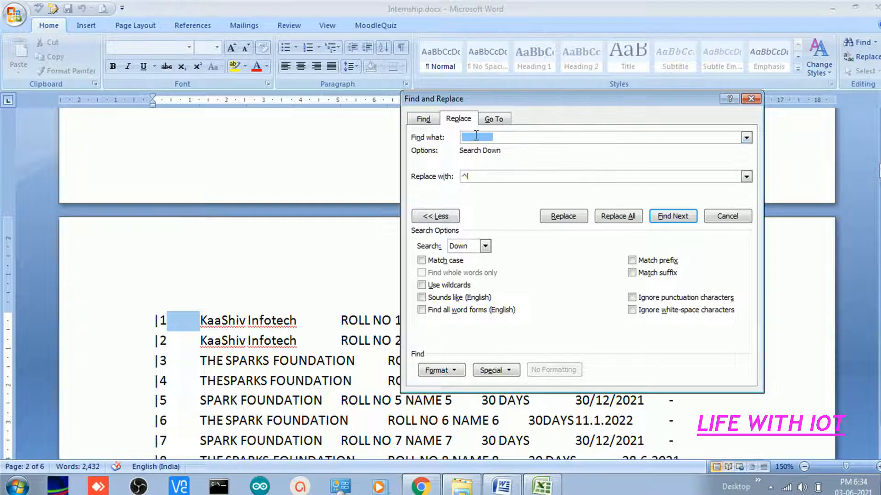
pyautogui.click(487, 179)
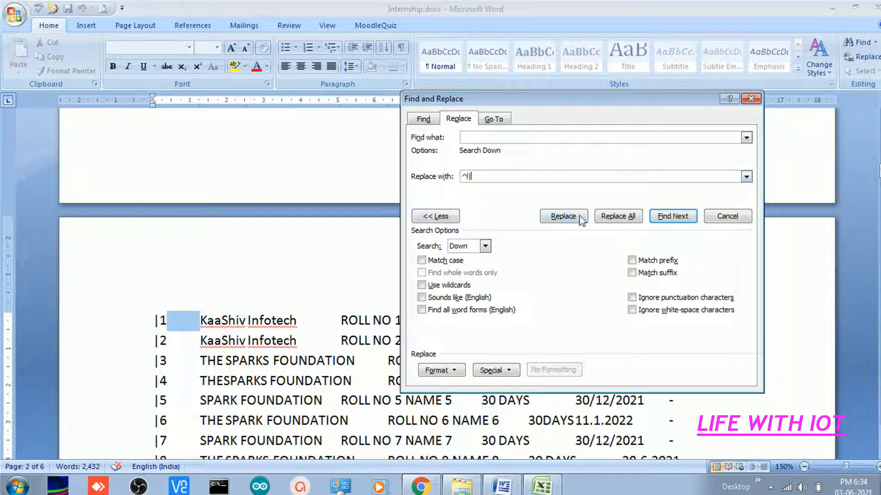
# Step: Replace all tab gaps down to the document's end, decline searching from the beginning, and close Find and Replace
pyautogui.click(613, 217)
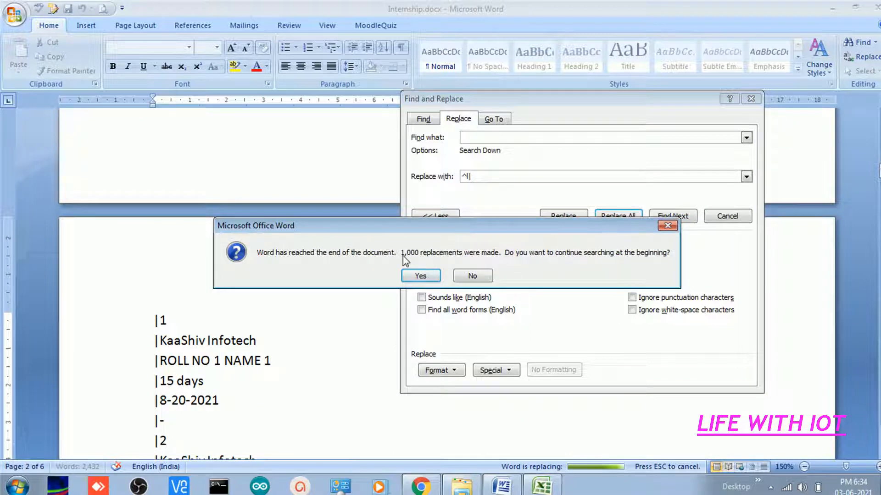
pyautogui.click(440, 276)
pyautogui.click(444, 276)
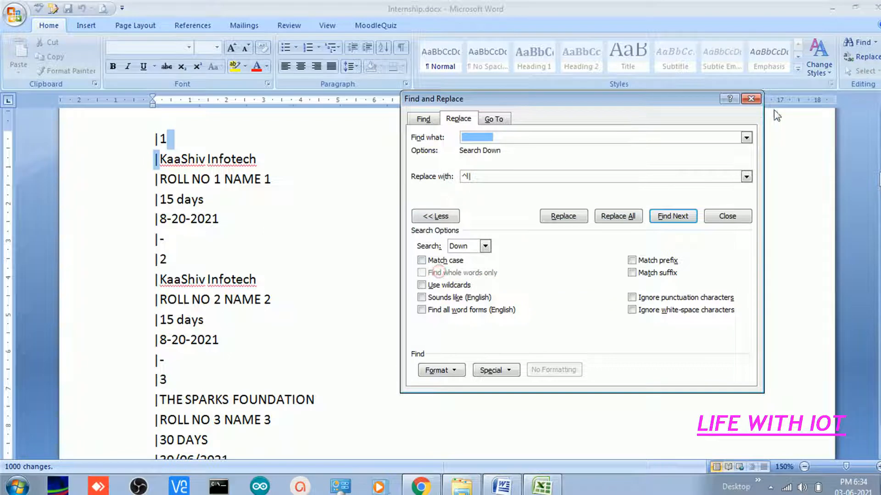
pyautogui.click(751, 99)
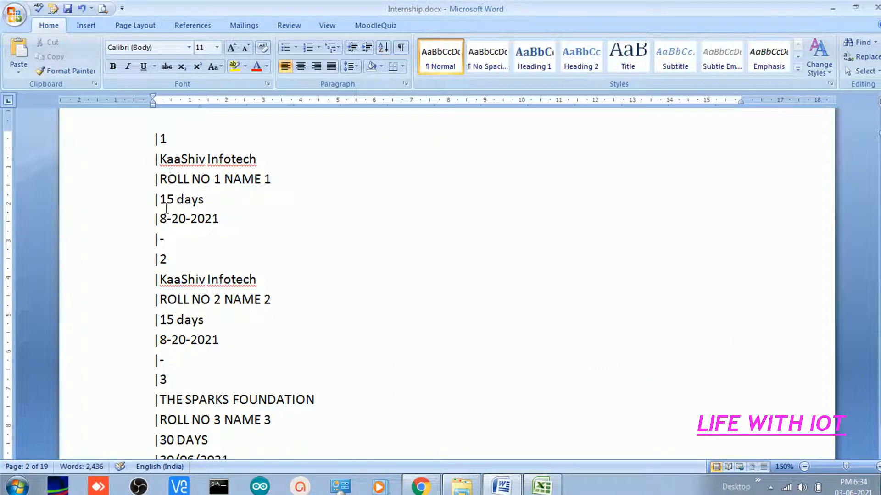
# Step: Select all converted records from |1 through the date |01-08-2021 of record 200, excluding the final |- line
pyautogui.scroll(-2, 206, 316)
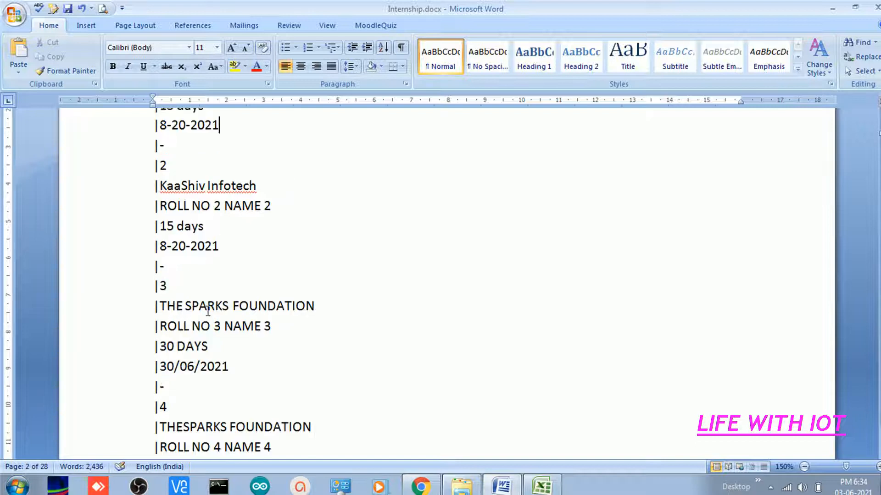
pyautogui.scroll(3, 206, 309)
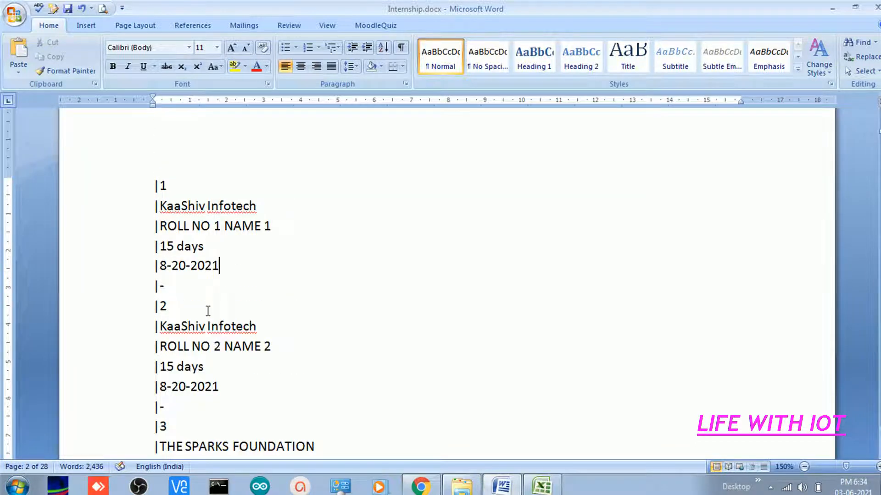
pyautogui.click(153, 188)
pyautogui.moveTo(879, 124); pyautogui.dragTo(880, 410)
pyautogui.scroll(6, 277, 266)
pyautogui.scroll(-3, 248, 278)
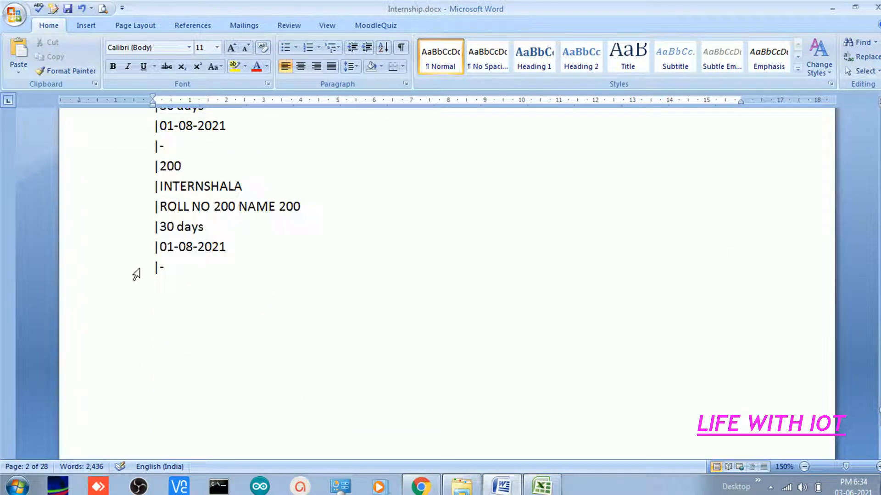
pyautogui.keyDown('shift'); pyautogui.click(227, 248); pyautogui.keyUp('shift')
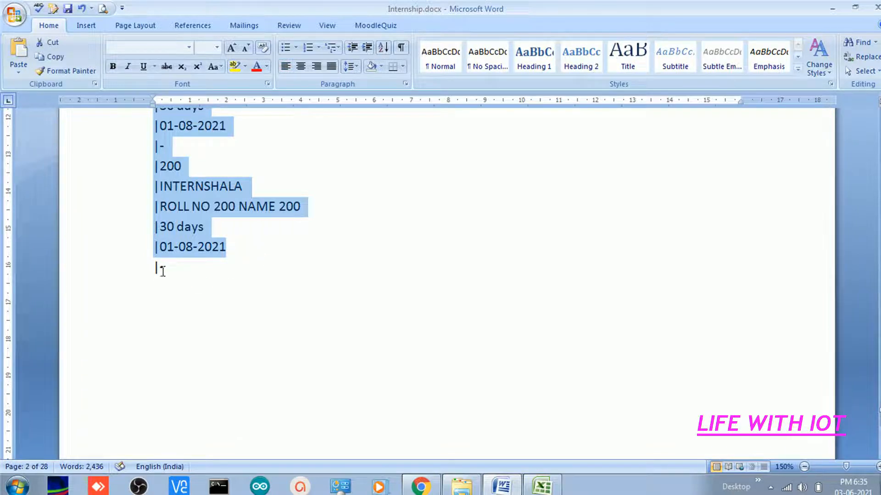
# Step: Switch to Chrome and open the source of the IoT Lab Action Plan wiki page for editing
pyautogui.click(424, 485)
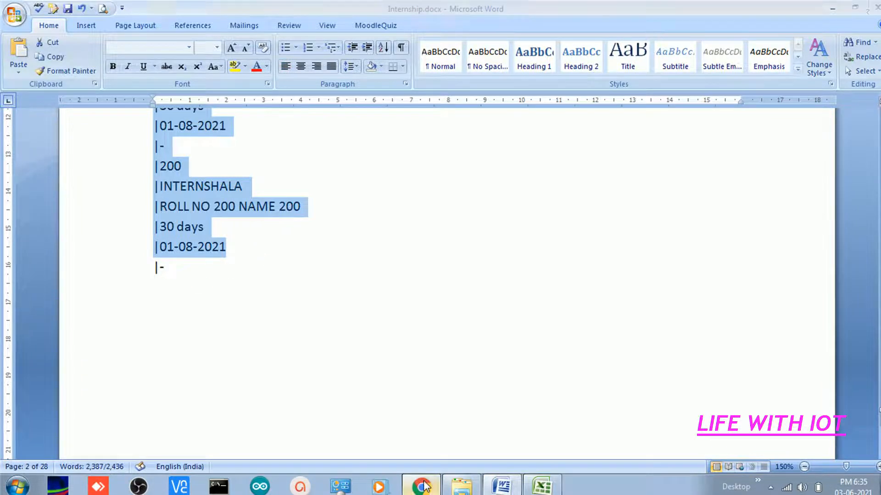
pyautogui.moveTo(880, 458); pyautogui.dragTo(880, 75)
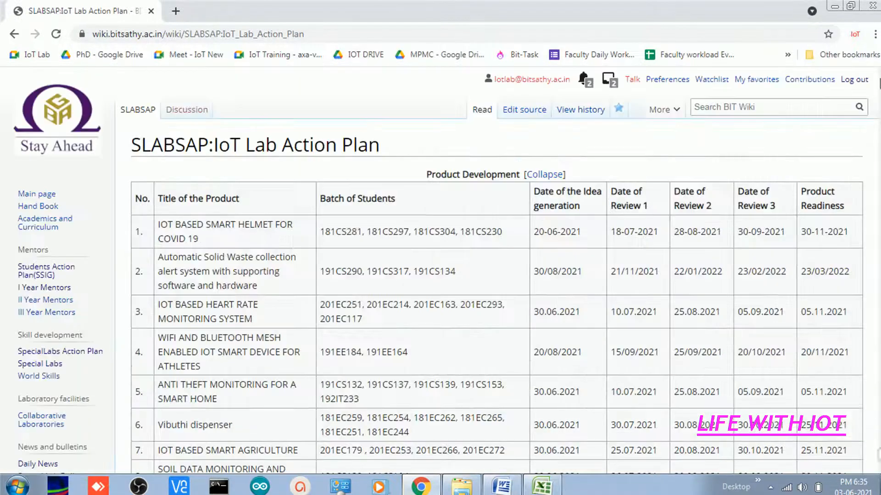
pyautogui.click(548, 110)
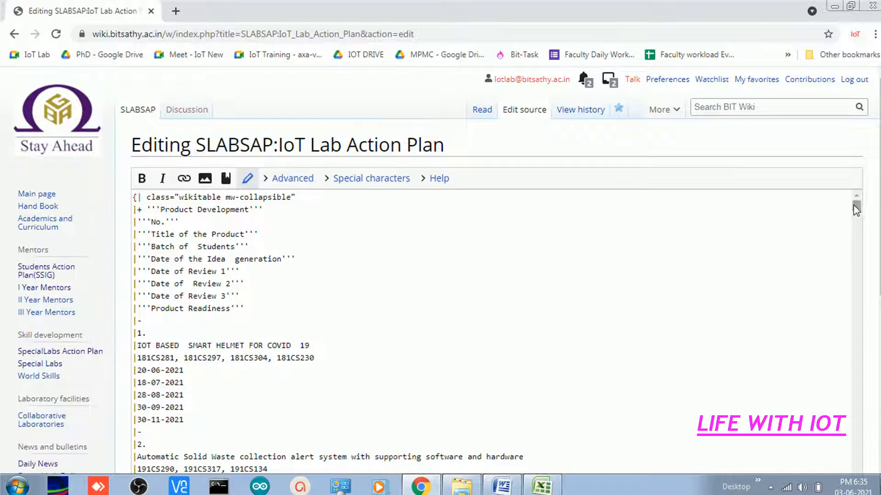
# Step: Replace the numbered TODO rows 1 to 4 in the Internship Test Table source with the copied records, keeping the closing |- and |} lines
pyautogui.moveTo(855, 208); pyautogui.dragTo(856, 467)
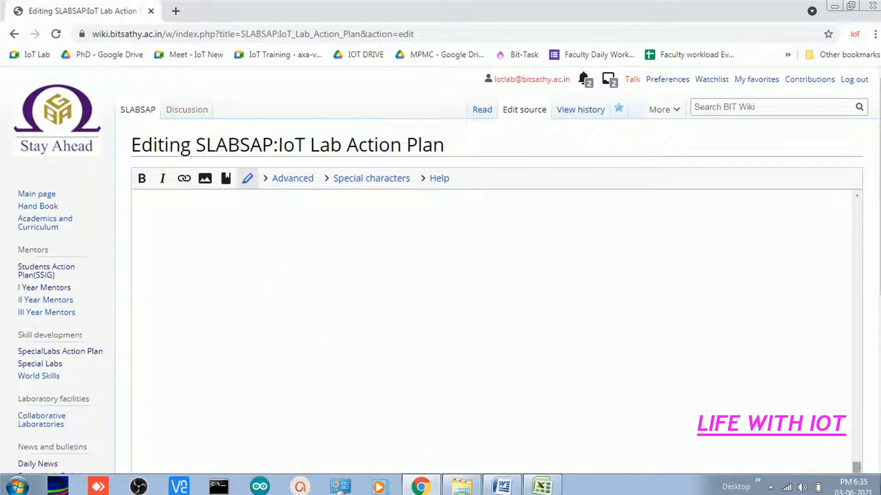
pyautogui.scroll(-7, 496, 275)
pyautogui.scroll(1, 401, 196)
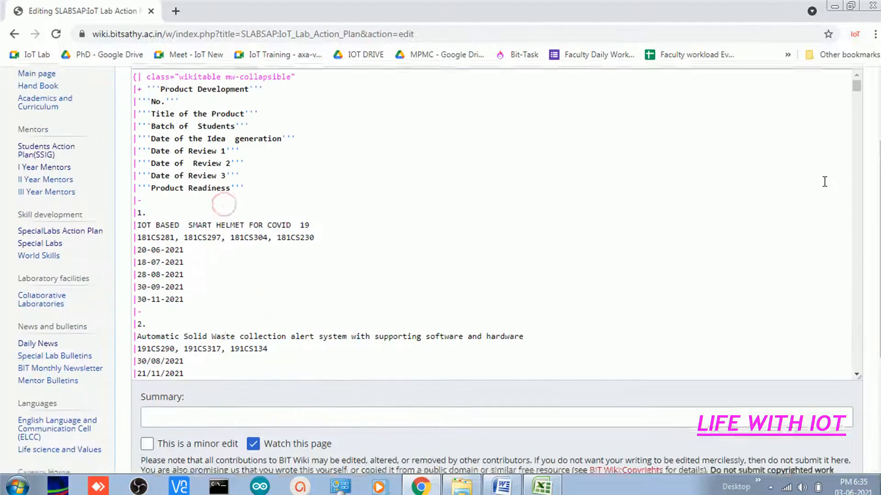
pyautogui.scroll(3, 796, 194)
pyautogui.moveTo(858, 95); pyautogui.dragTo(857, 367)
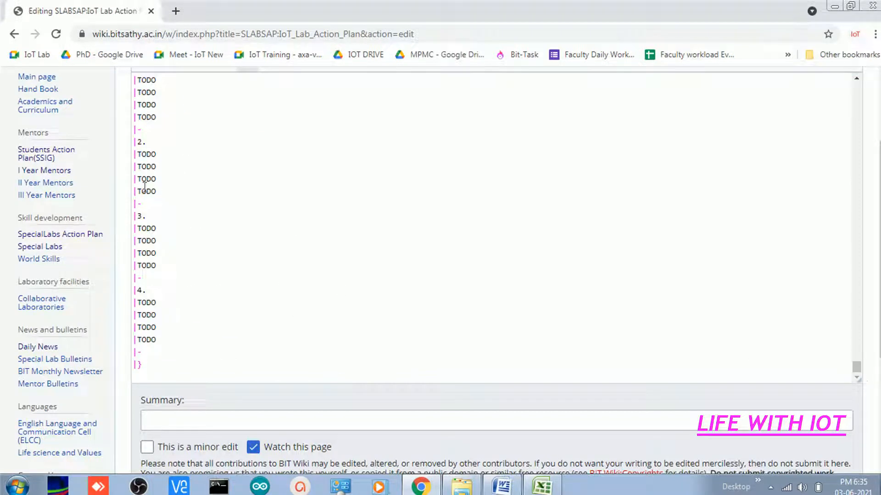
pyautogui.scroll(6, 165, 174)
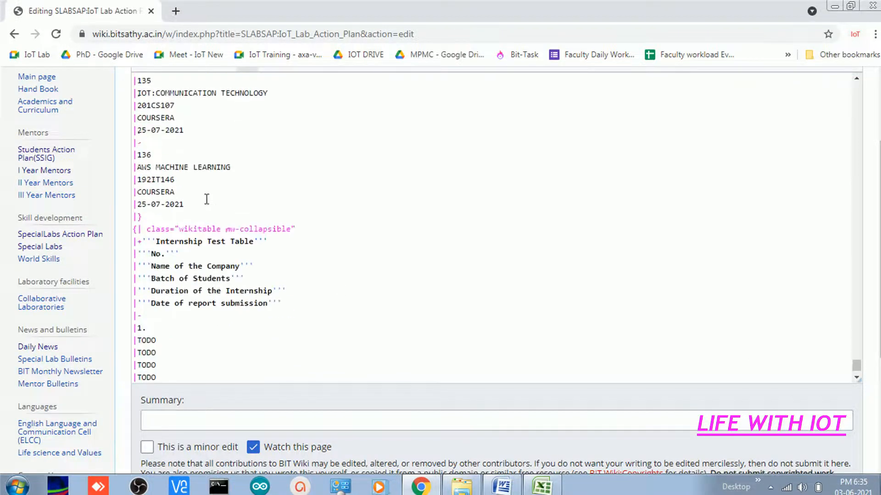
pyautogui.scroll(-4, 156, 239)
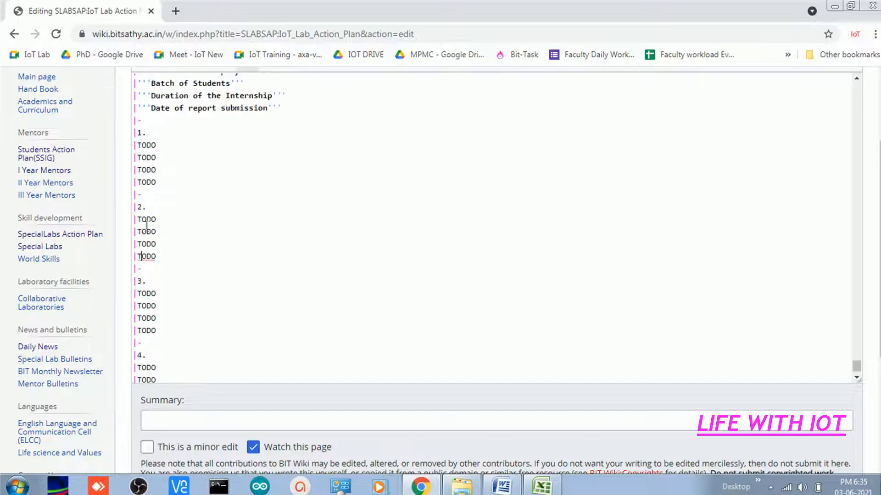
pyautogui.click(134, 130)
pyautogui.scroll(-2, 184, 254)
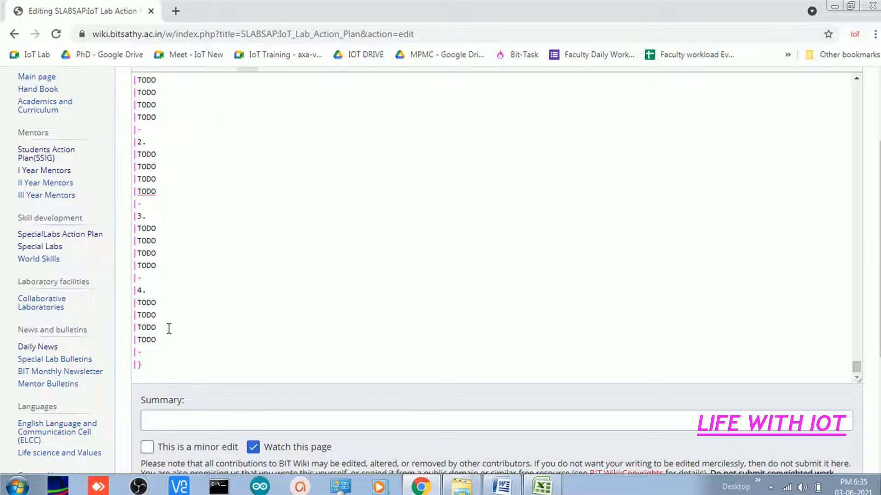
pyautogui.keyDown('shift'); pyautogui.click(157, 345); pyautogui.keyUp('shift')
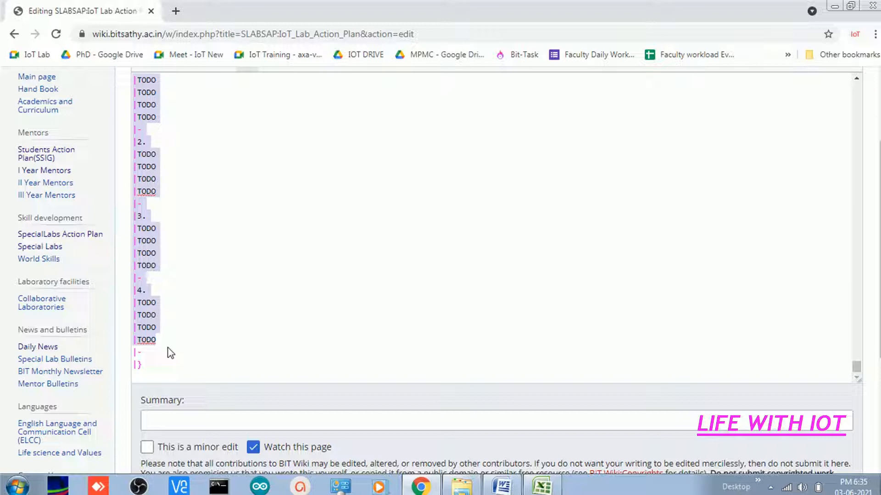
pyautogui.hotkey('ctrl', 'v')
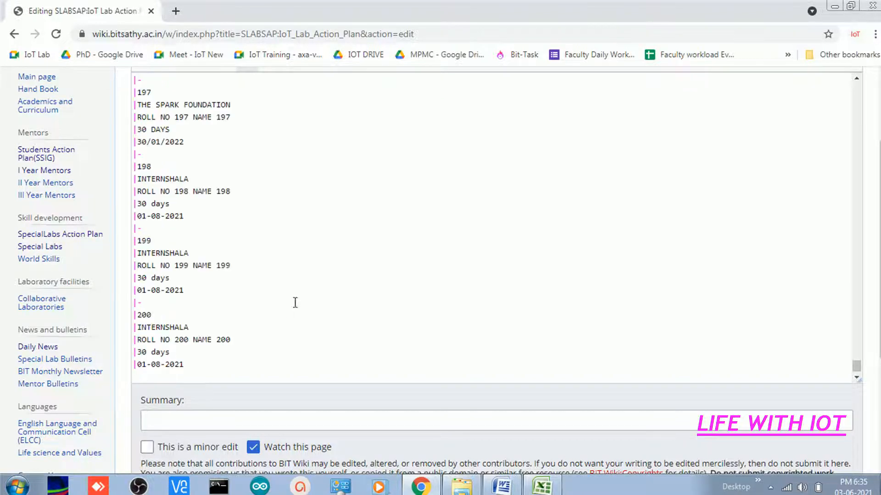
# Step: Remove the blank line after record 200 in the table source and save the page changes
pyautogui.scroll(-2, 295, 303)
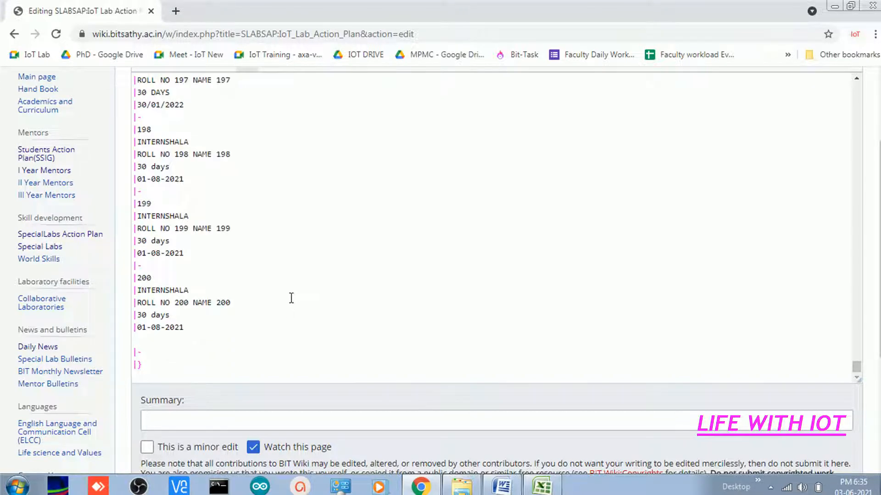
pyautogui.press('BackSpace')
pyautogui.scroll(-4, 236, 316)
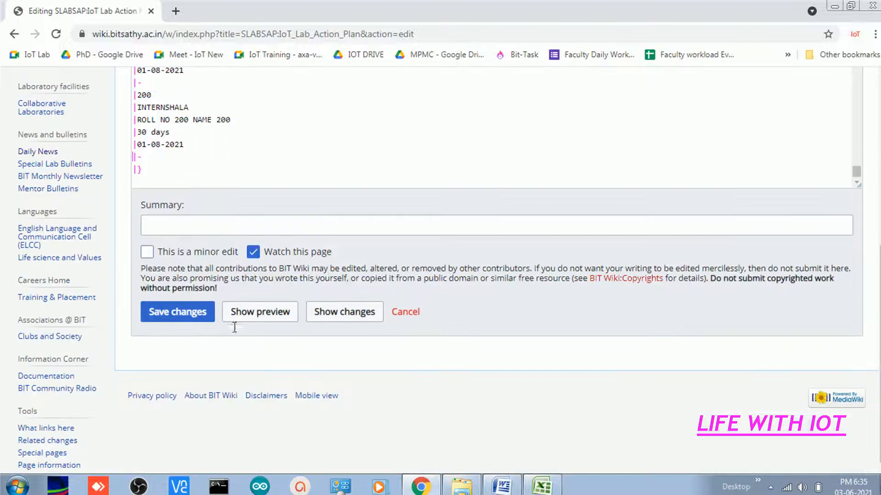
pyautogui.click(184, 317)
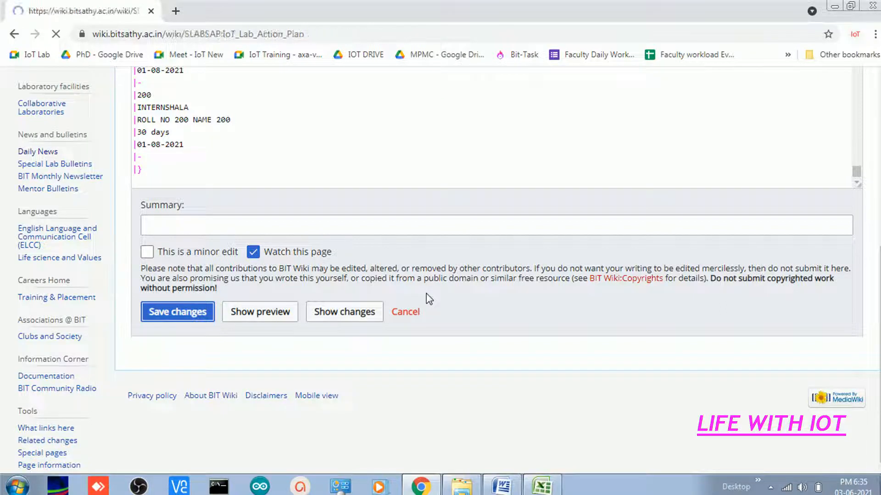
# Step: Check the Internship Test Table on the saved page, from its title and first rows to its last row
pyautogui.scroll(-15, 428, 298)
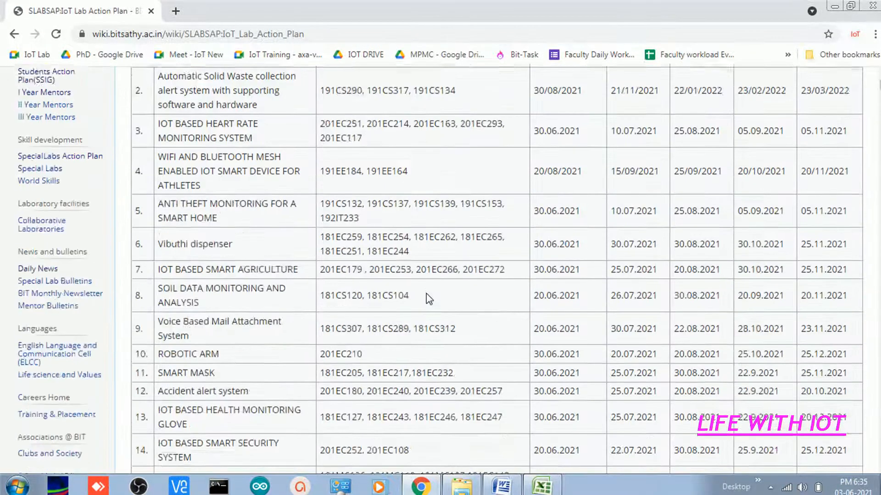
pyautogui.scroll(-20, 429, 299)
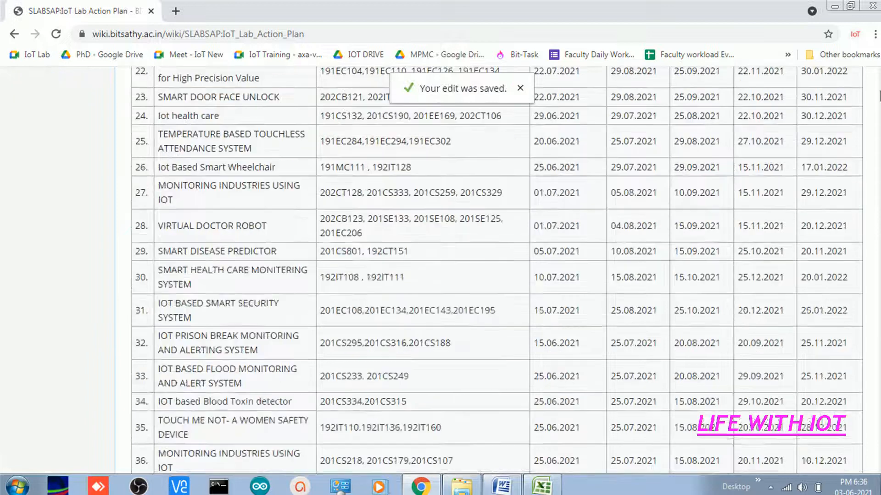
pyautogui.scroll(-3, 429, 298)
pyautogui.scroll(20, 429, 298)
pyautogui.scroll(-7, 632, 283)
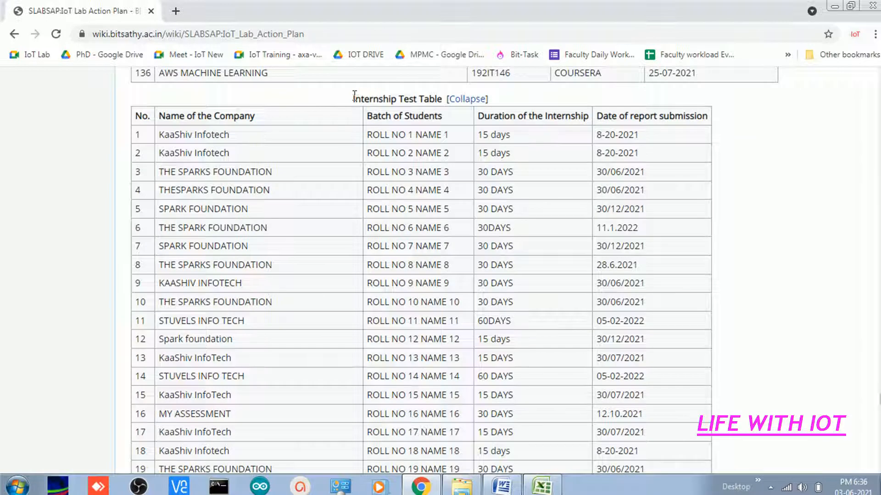
pyautogui.tripleClick(418, 98)
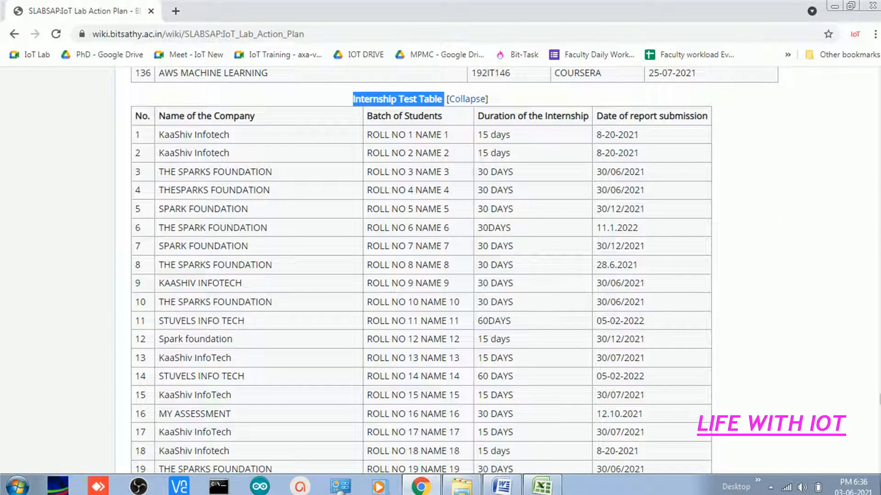
pyautogui.moveTo(879, 399); pyautogui.dragTo(879, 463)
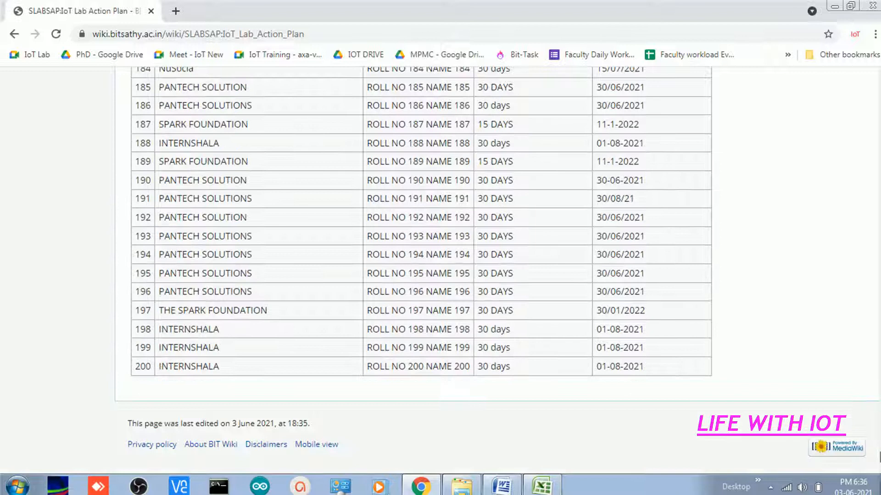